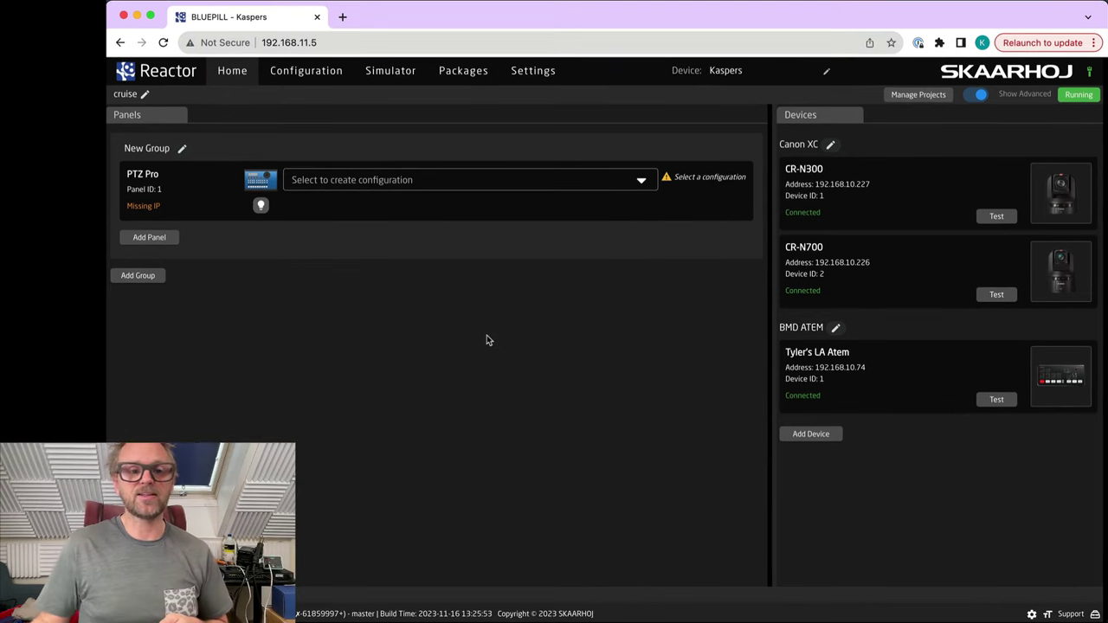
Apply Generic PTZ Control to the PTZ Pro, then switch it to 'PTZ Pro V2 + Frame Shot - Generic PTZ Control'.
left_click(340, 181)
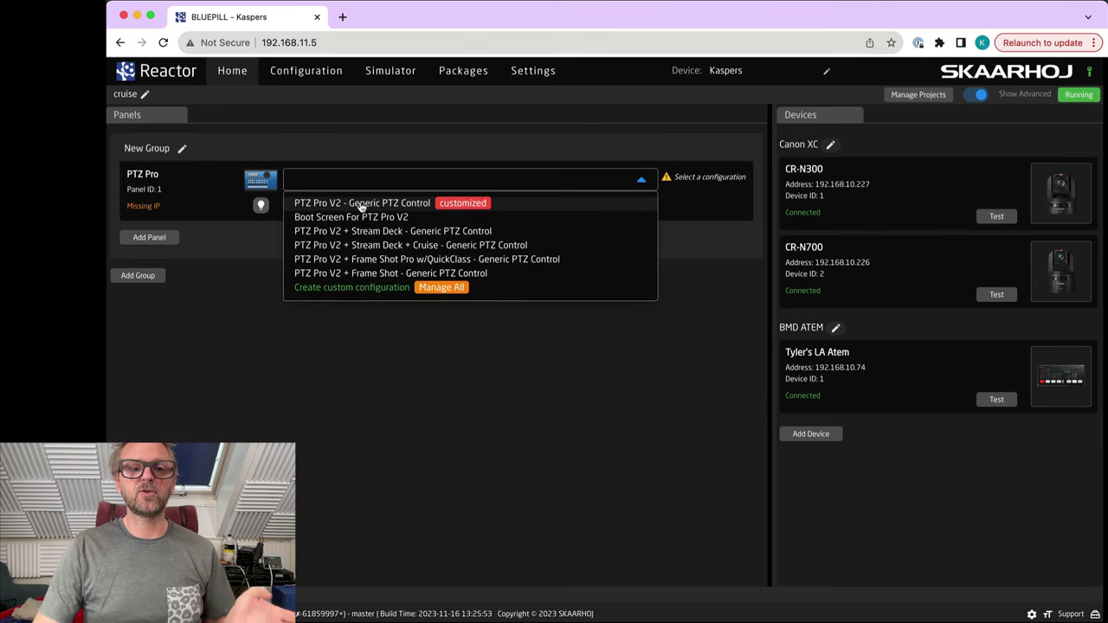
left_click(361, 203)
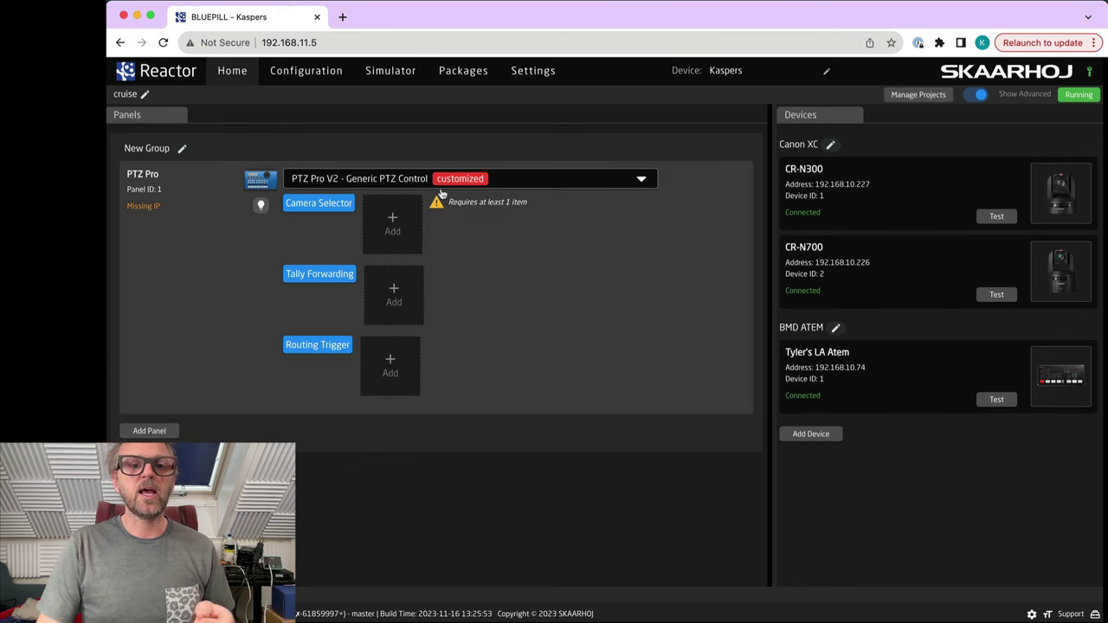
left_click(410, 180)
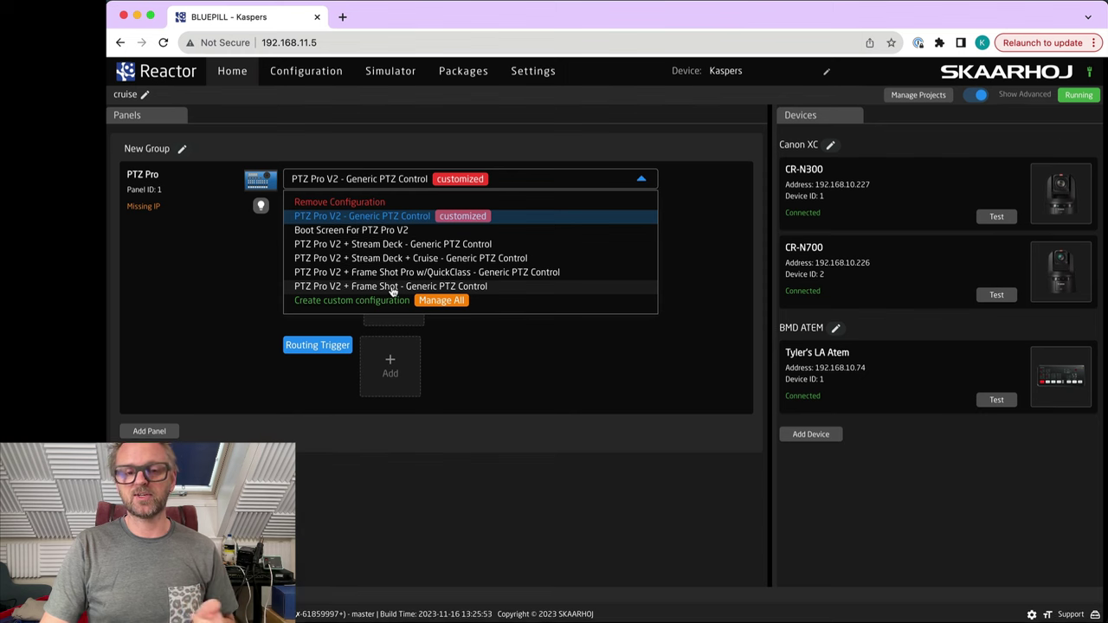
left_click(392, 287)
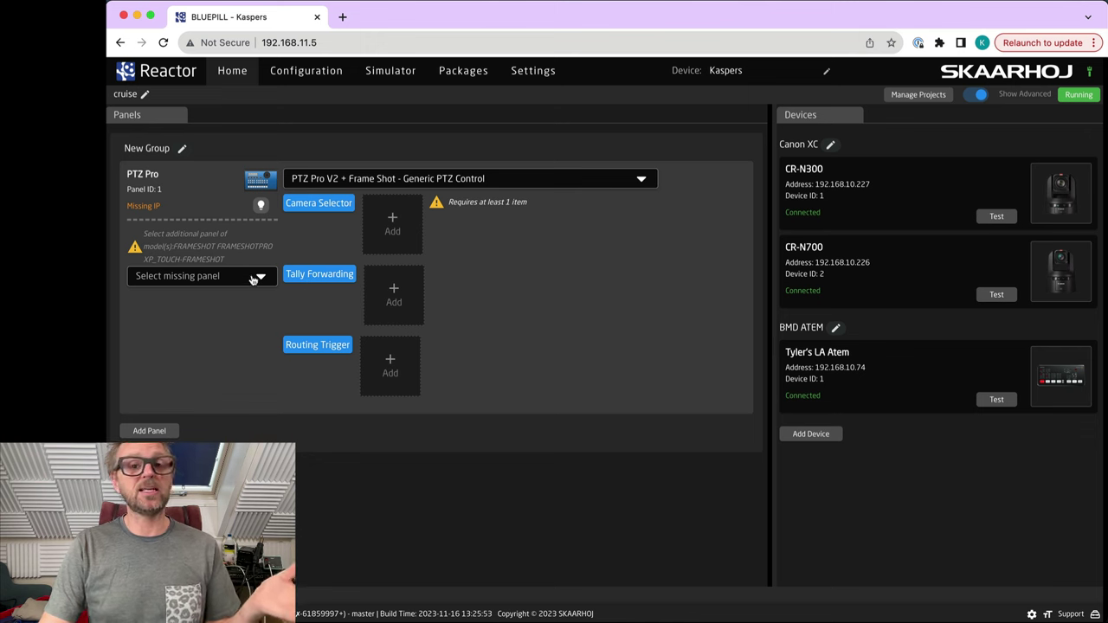
Fill the missing panel slot with the discovered SK_FRAMESHOTPRO as Panel ID 2.
left_click(251, 278)
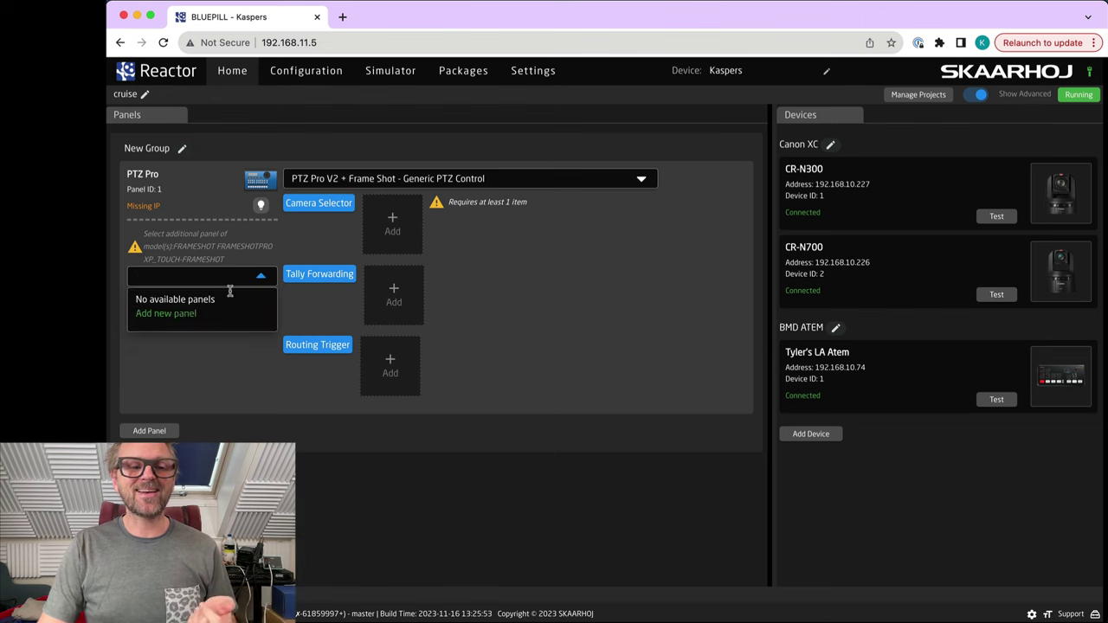
left_click(166, 314)
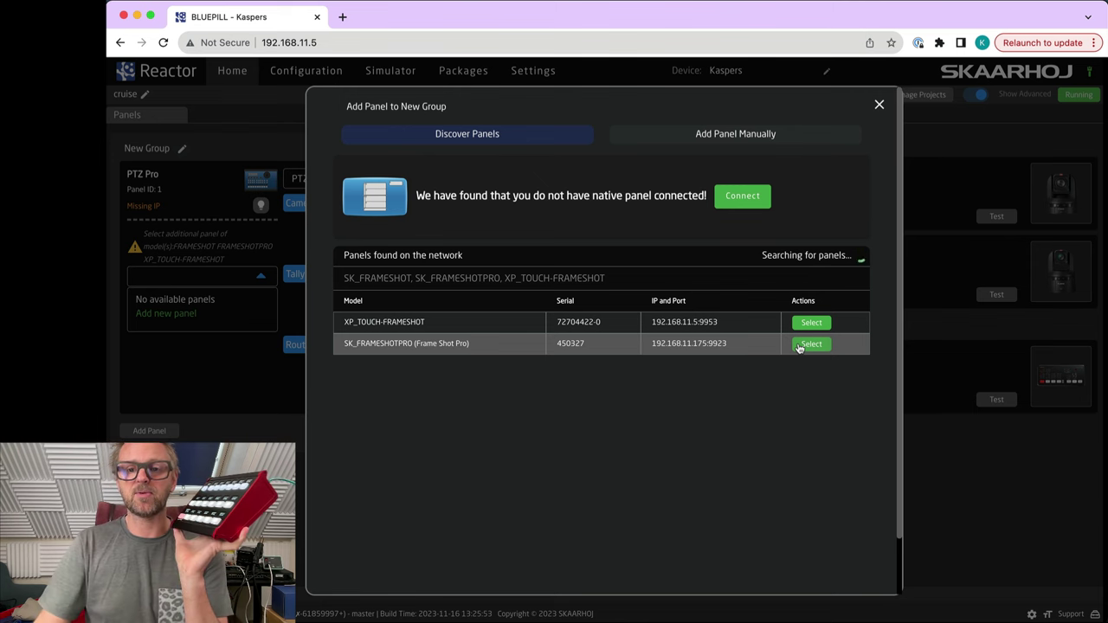
left_click(810, 344)
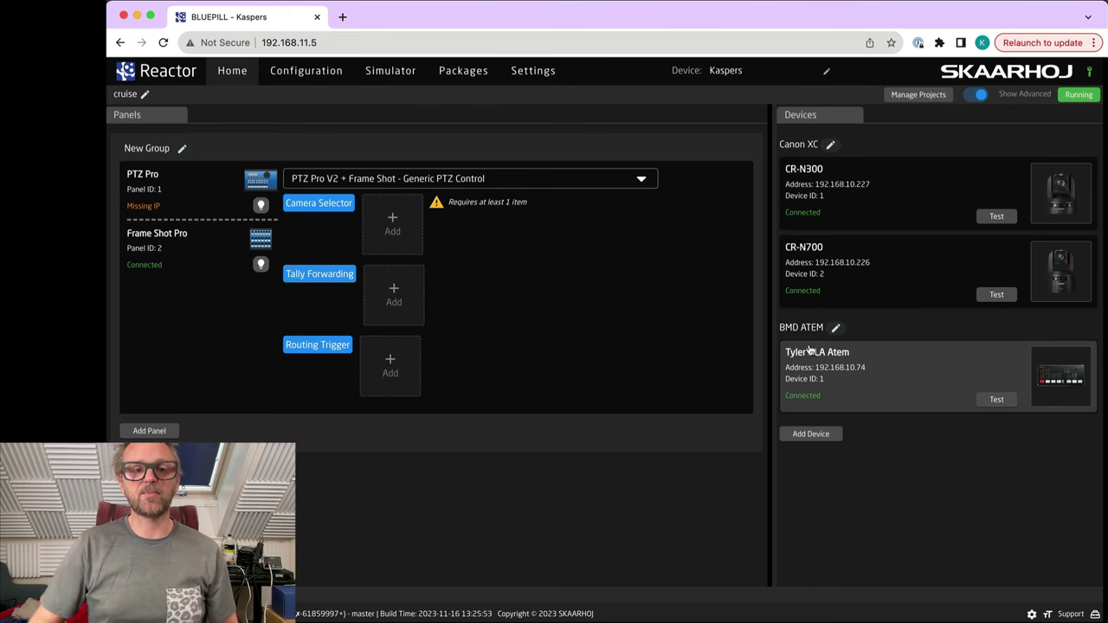
Look over the simulated panels in the Simulator.
left_click(375, 73)
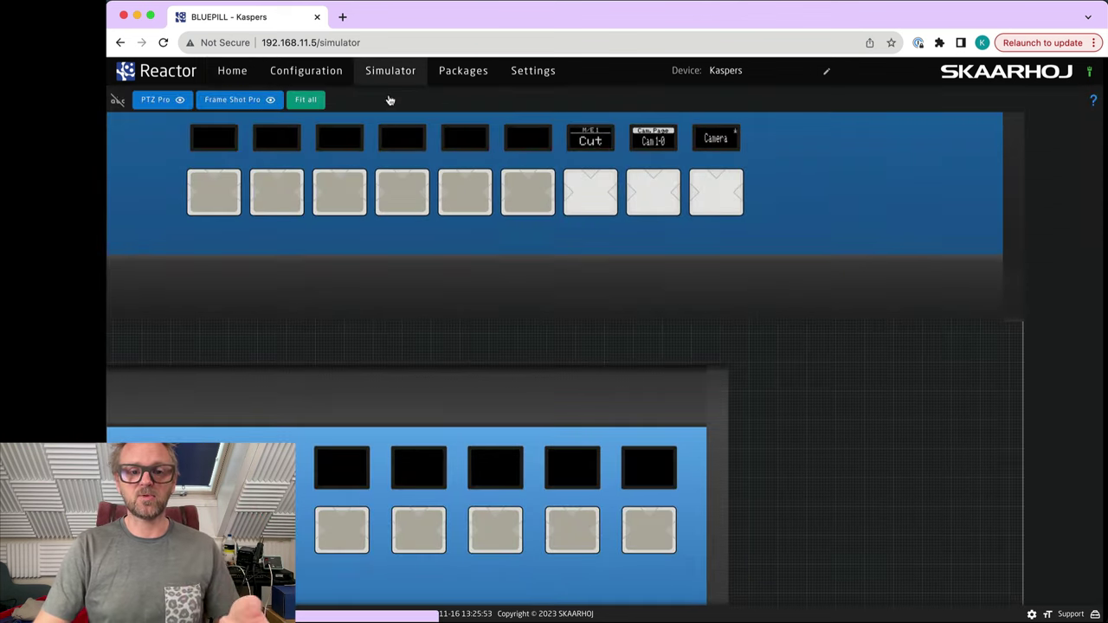
scroll(481, 351, "up", 5)
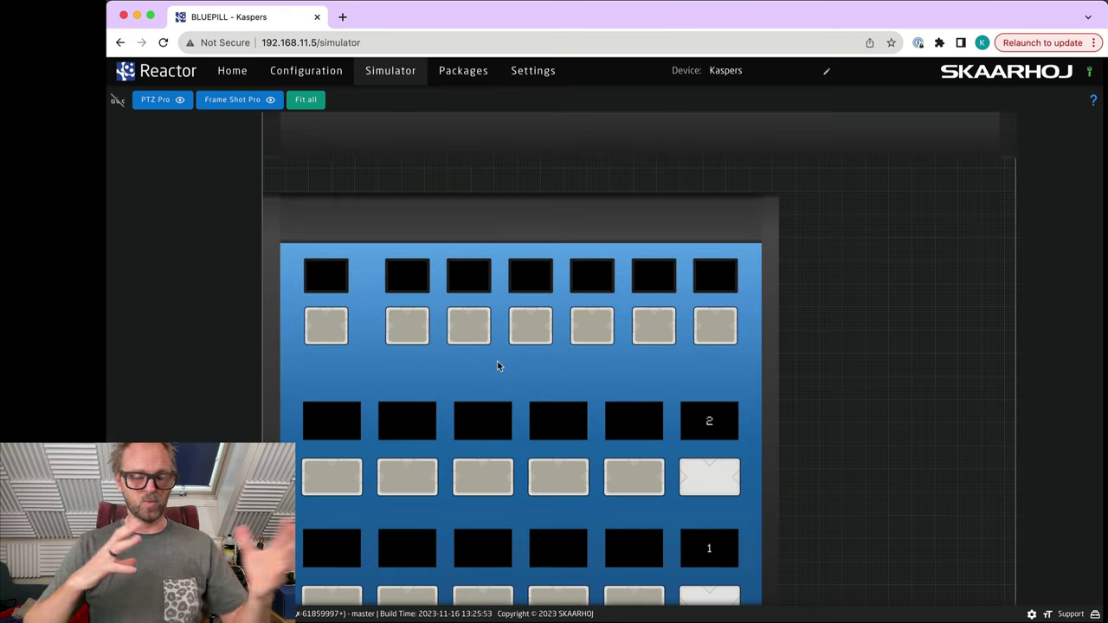
scroll(505, 377, "down", 3)
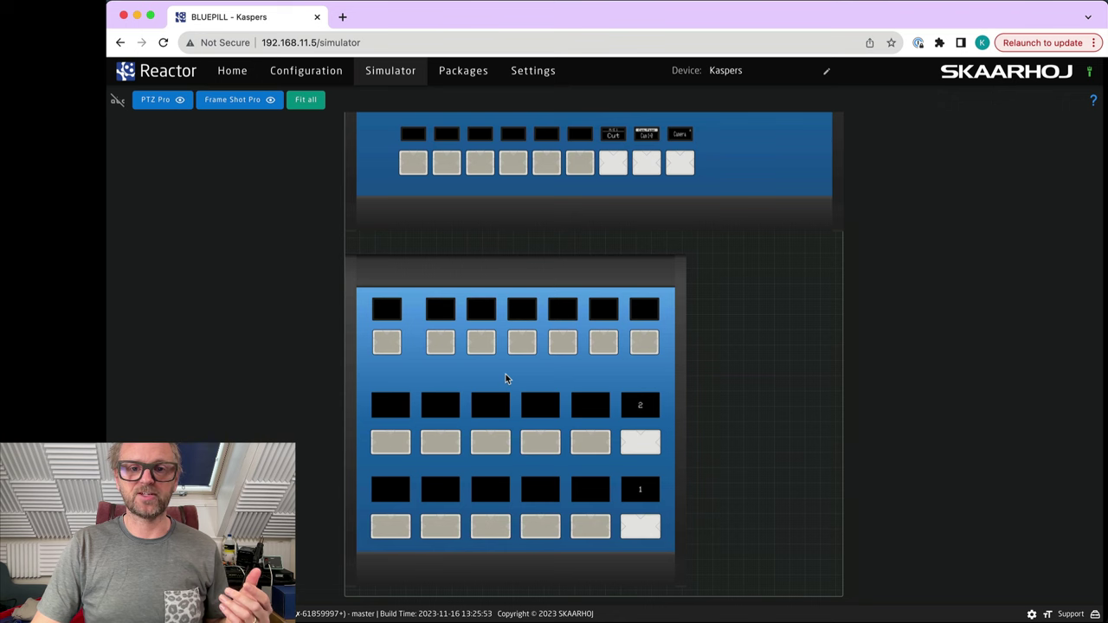
Add the CR-N300 and CR-N700 cameras to the Camera Selector and check them in the simulator.
left_click(234, 71)
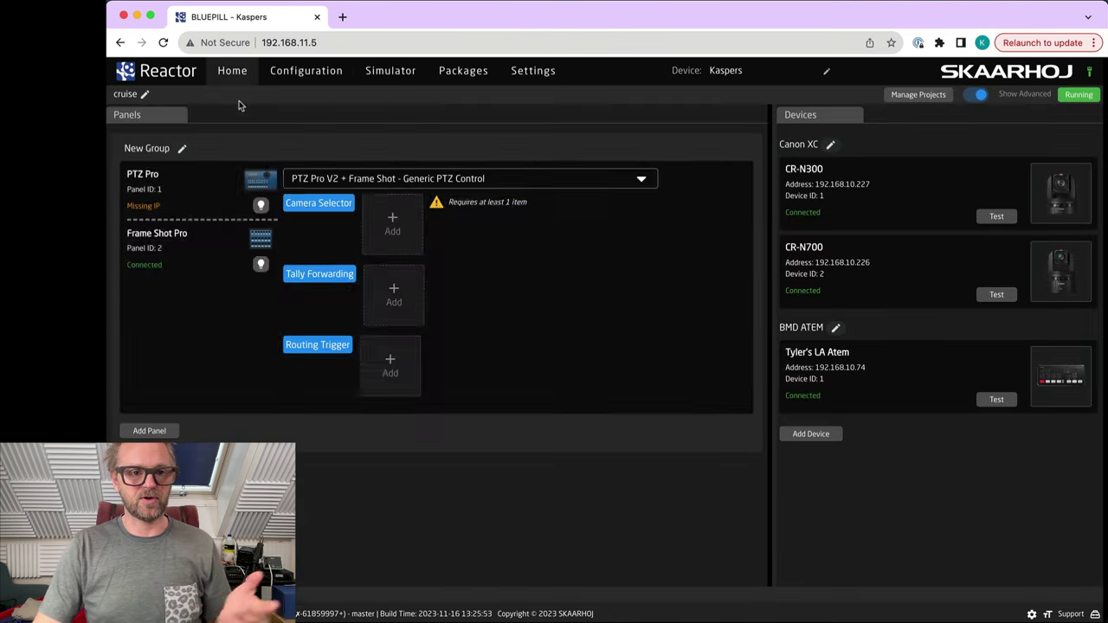
left_click(391, 223)
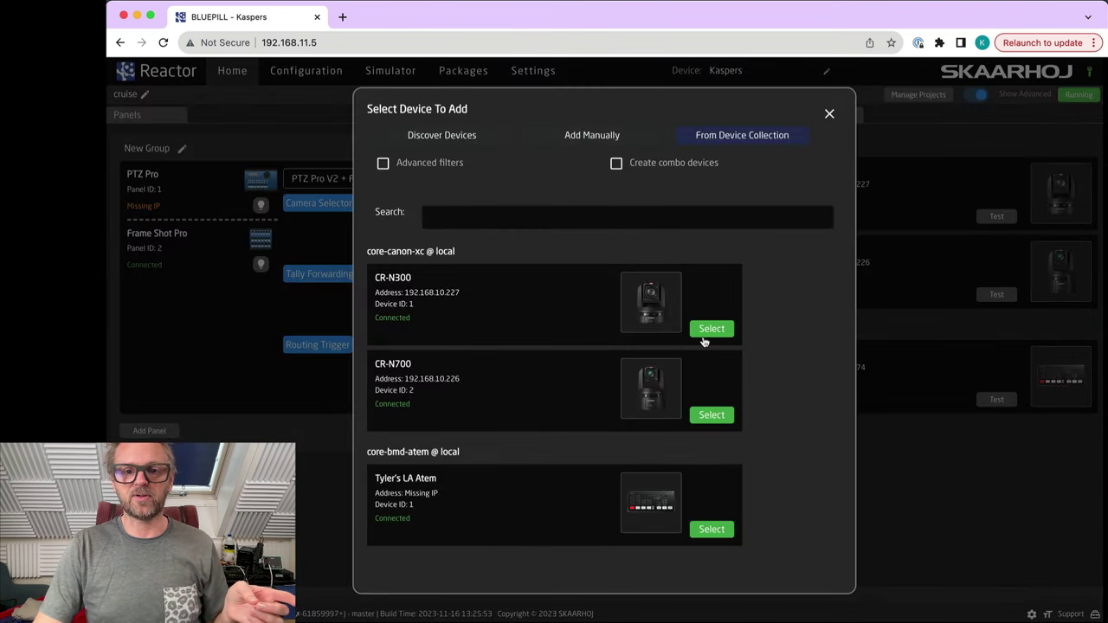
left_click(711, 330)
left_click(459, 223)
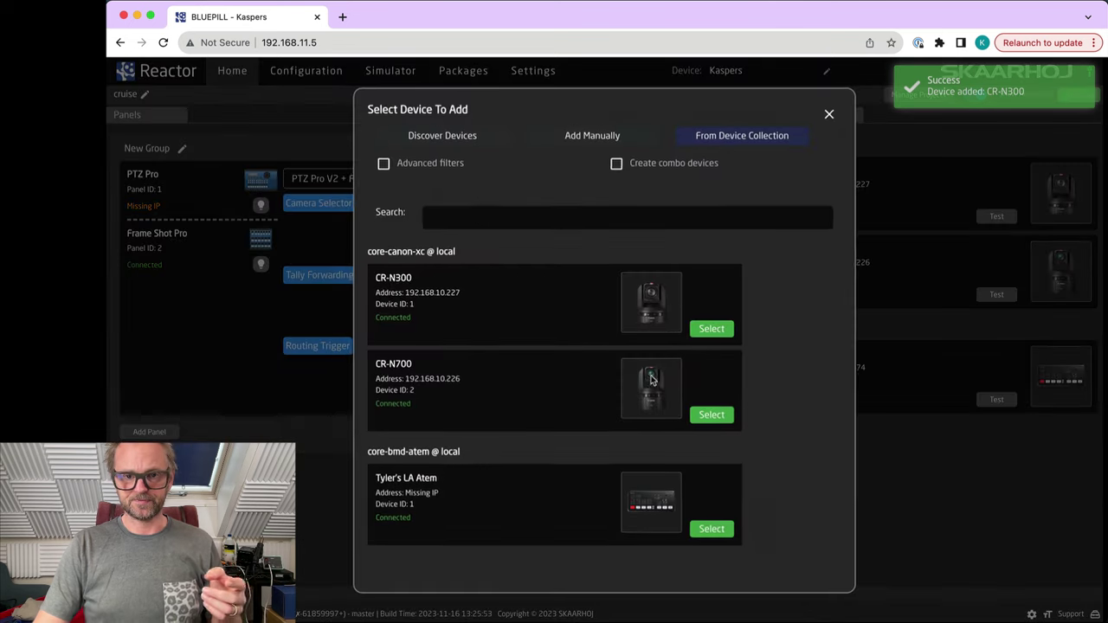
left_click(706, 415)
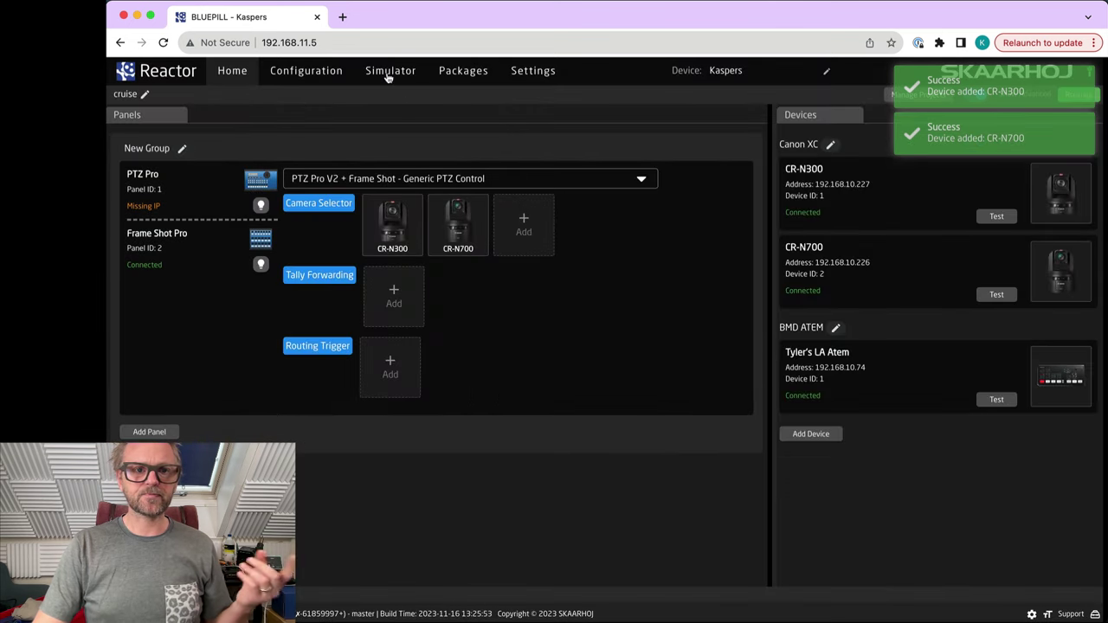
left_click(387, 73)
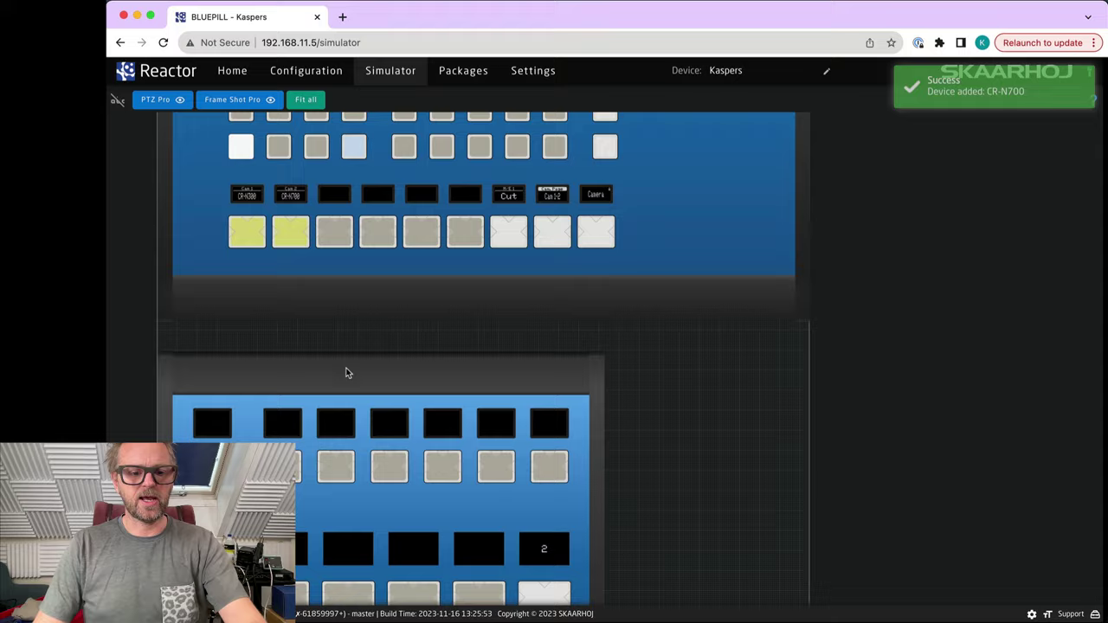
Zoom the simulator in on the Frame Shot Pro preset buttons.
scroll(428, 279, "up", 5)
left_click_drag(436, 267, 356, 523)
scroll(369, 165, "up", 2)
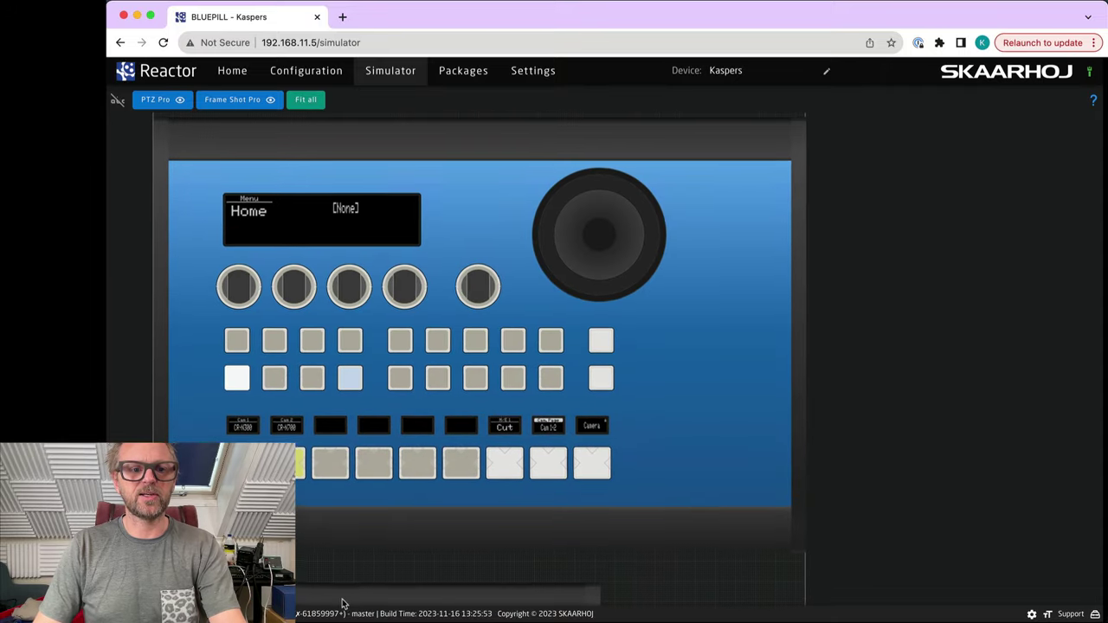
scroll(401, 335, "up", 3)
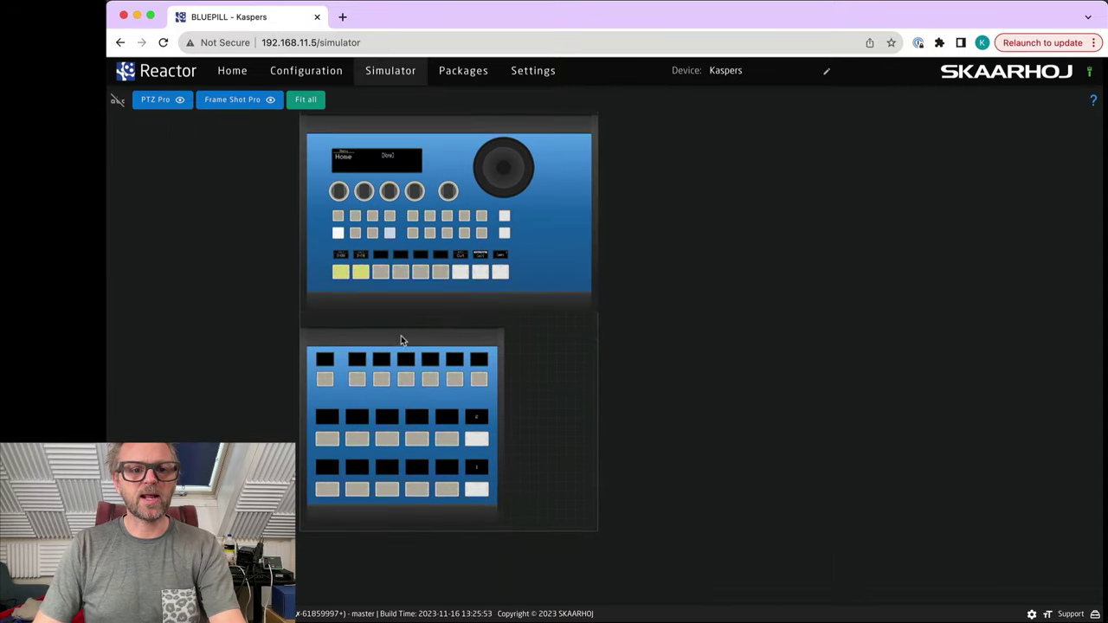
scroll(351, 307, "up", 2)
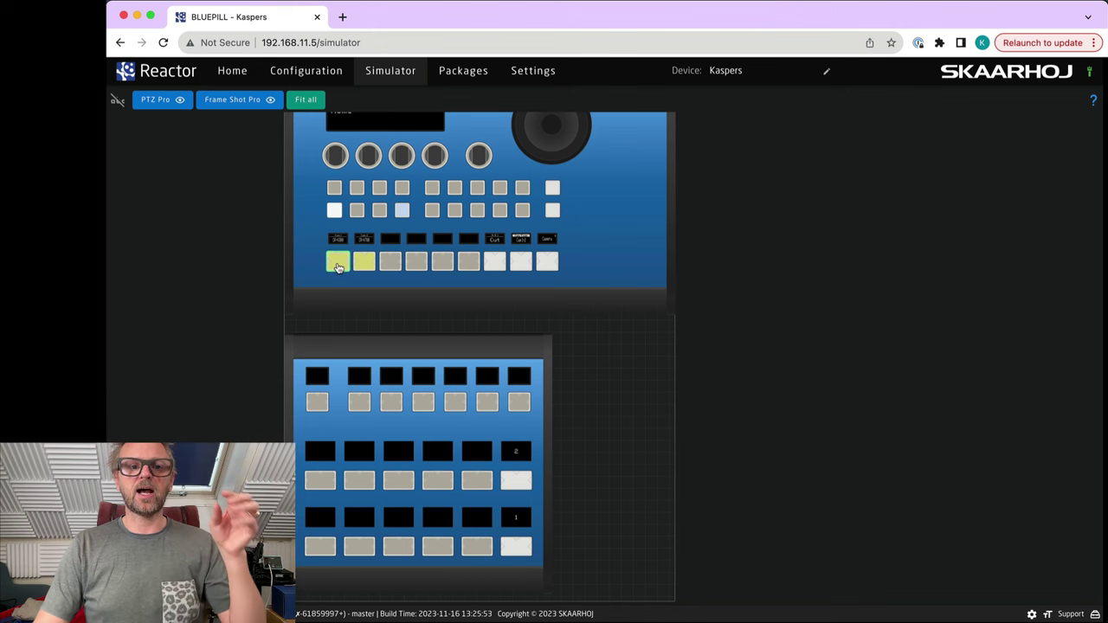
scroll(370, 450, "up", 3)
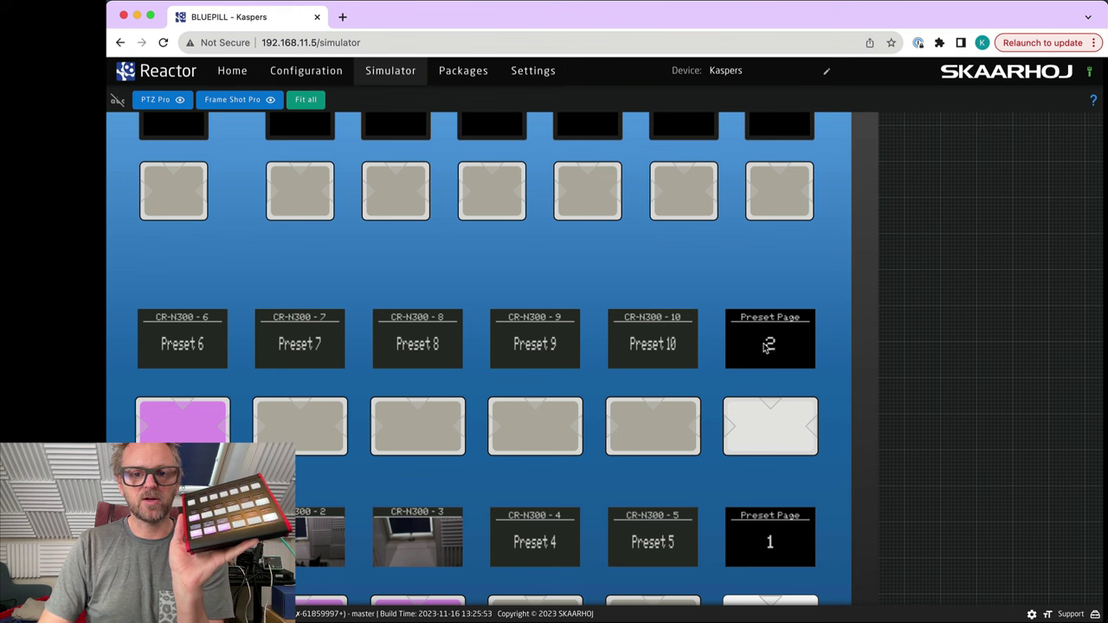
Page the CR-N300 preset thumbnails to page 2 and back, then narrow the browser window.
left_click(781, 430)
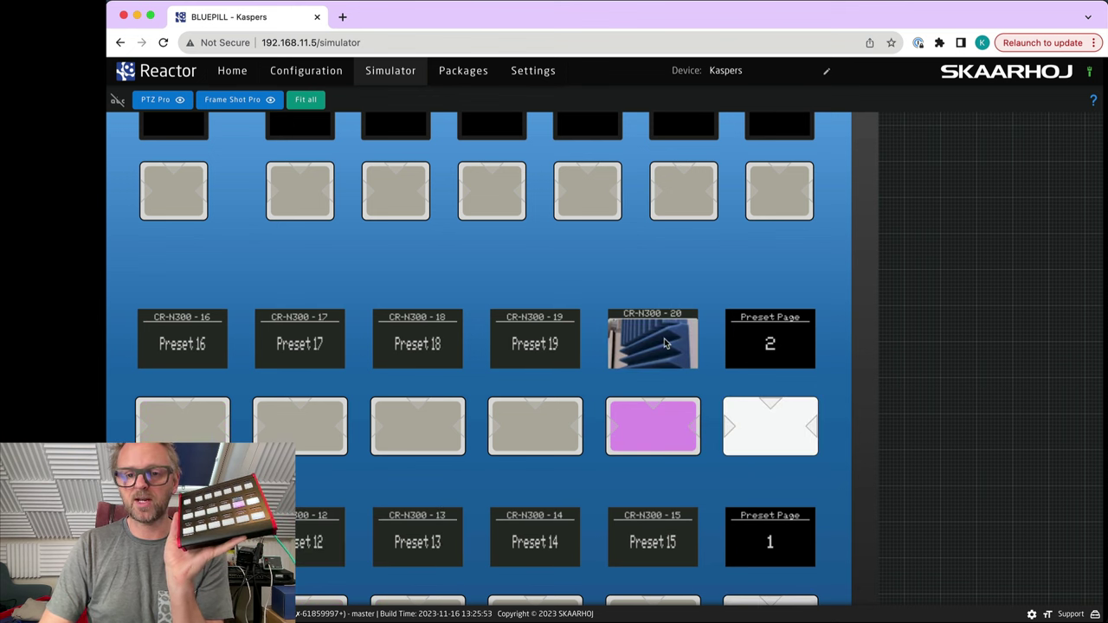
left_click(779, 600)
scroll(779, 599, "down", 3)
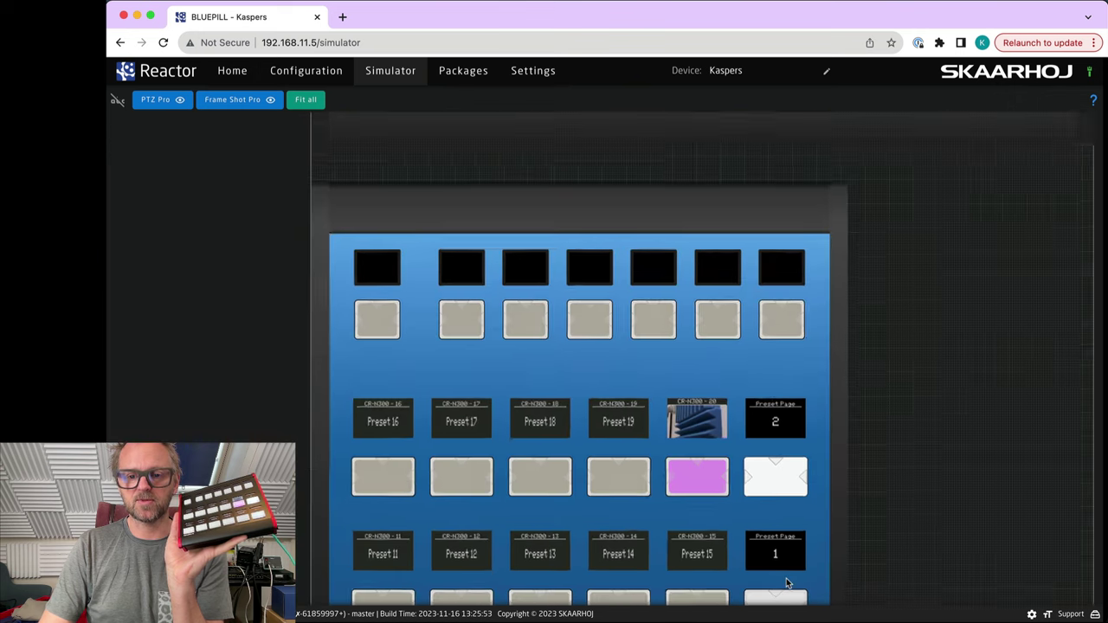
scroll(476, 586, "up", 3)
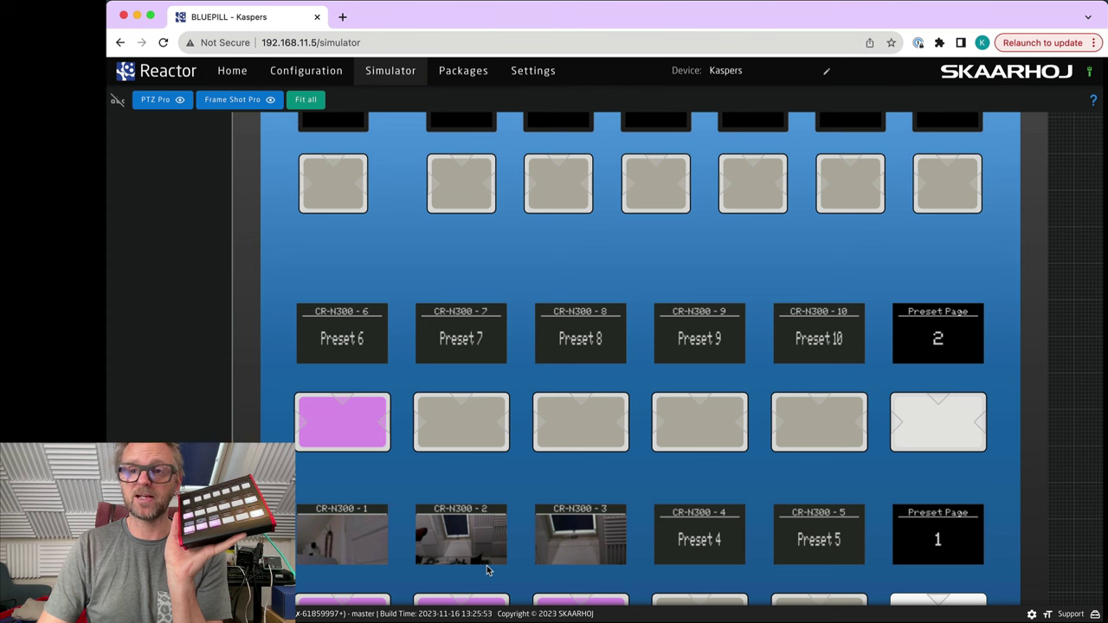
left_click_drag(1100, 6, 644, 5)
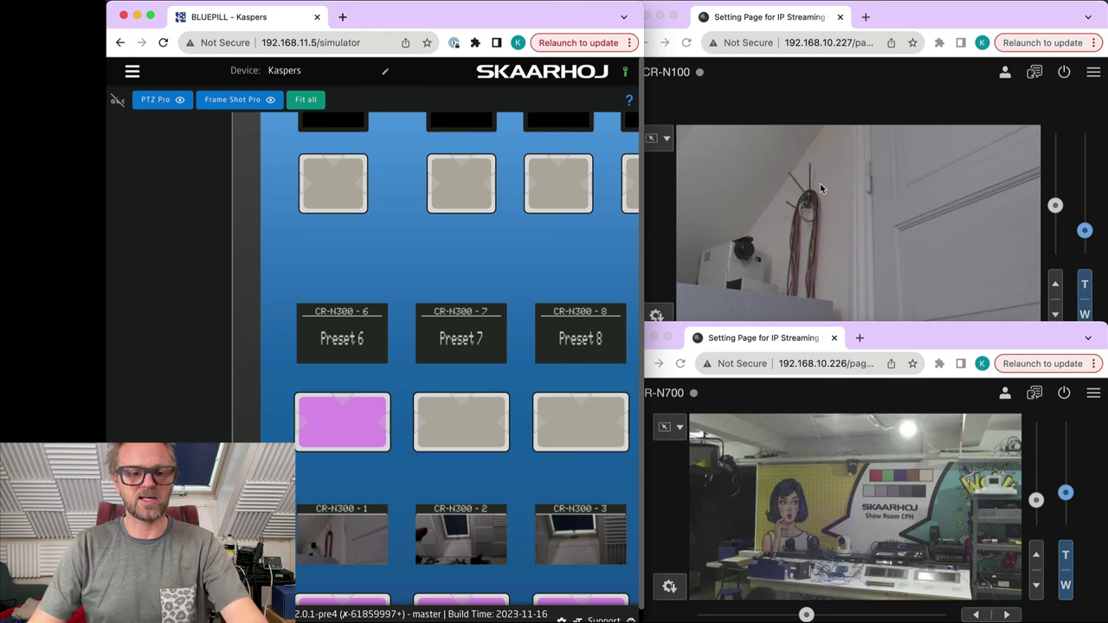
Select Cam 2, the CR-N700, on the simulated panel.
left_click_drag(515, 246, 358, 139)
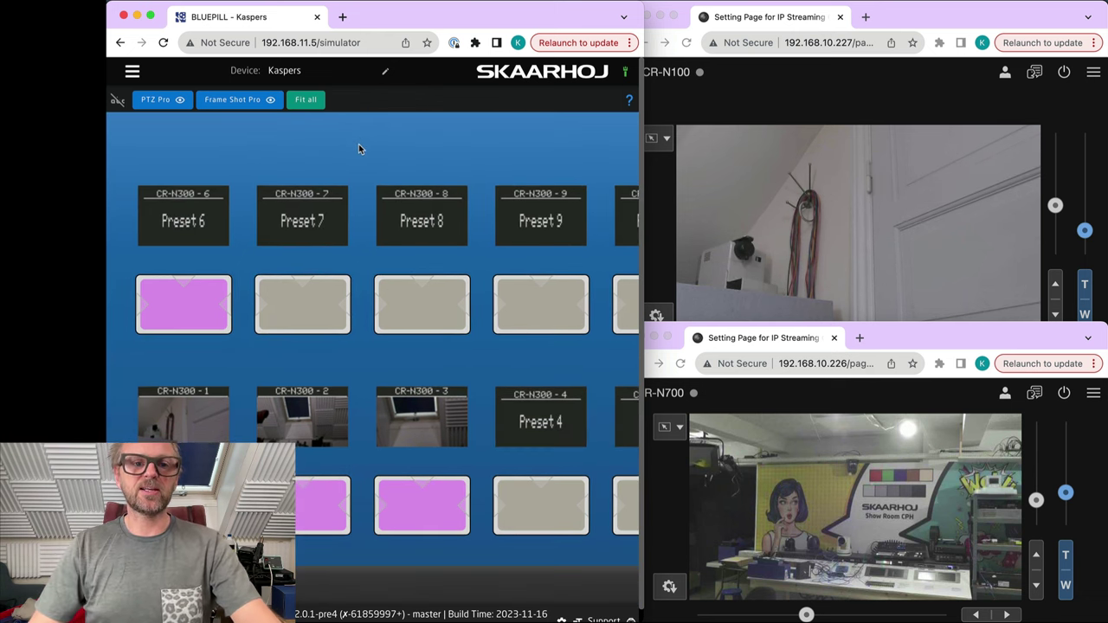
left_click_drag(358, 163, 352, 583)
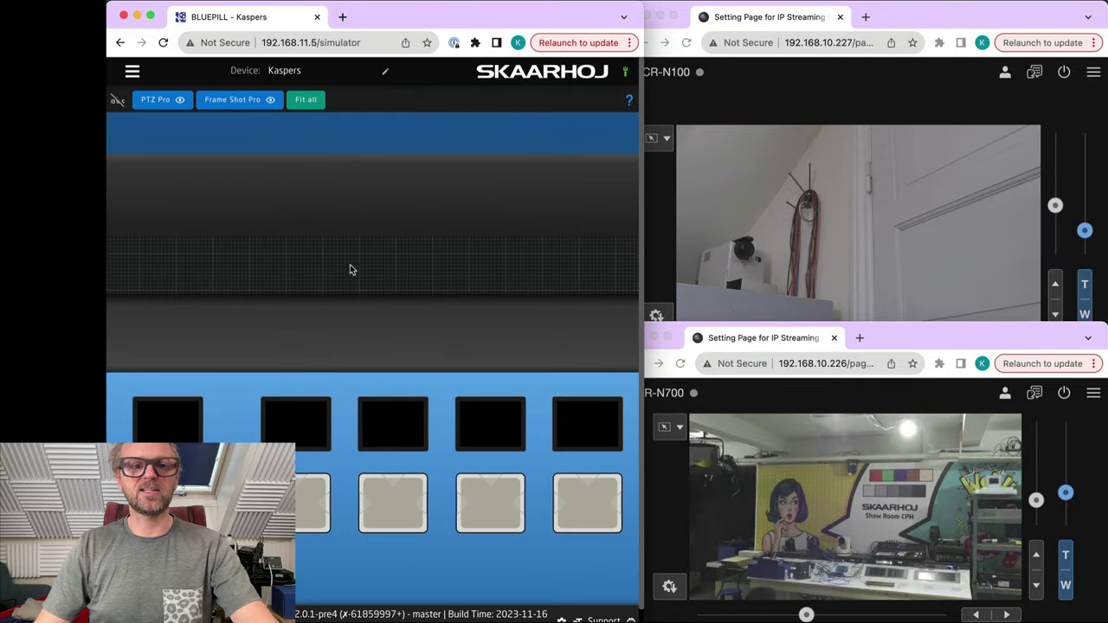
left_click_drag(351, 270, 401, 477)
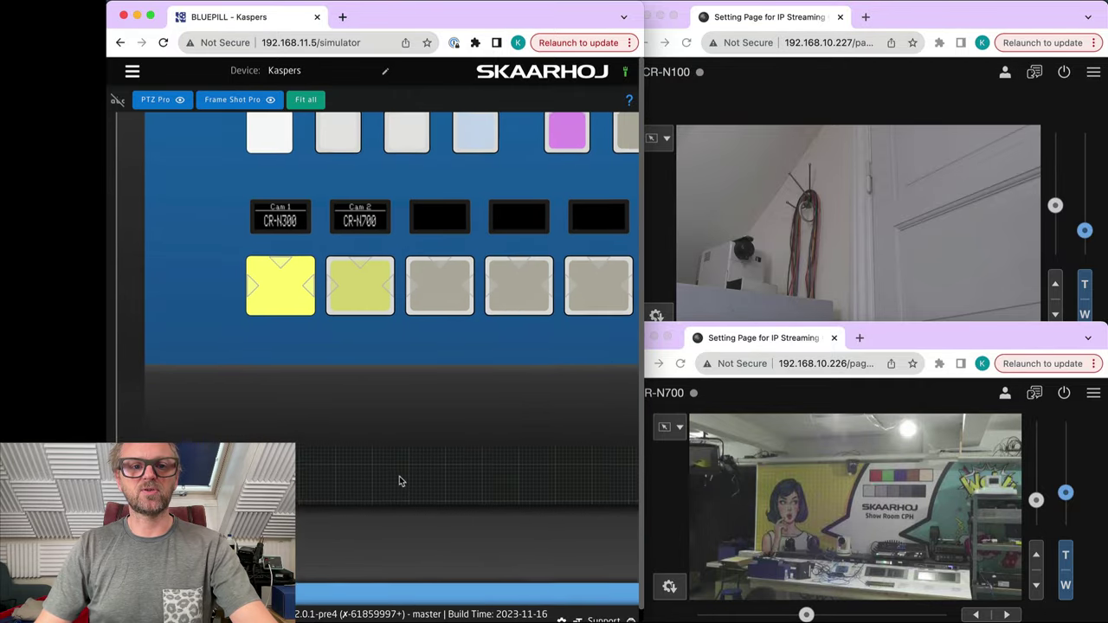
left_click(359, 299)
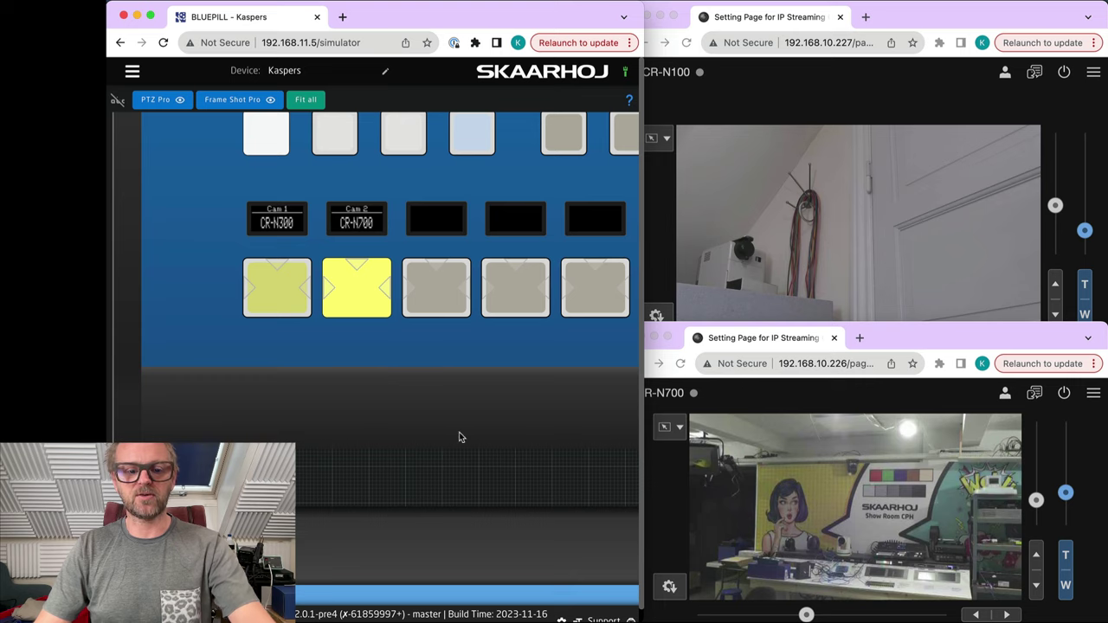
Recall CR-N700 presets 5, 3 and 5 so it frames the Show Room sign.
left_click_drag(458, 425, 459, 61)
left_click_drag(441, 398, 402, 169)
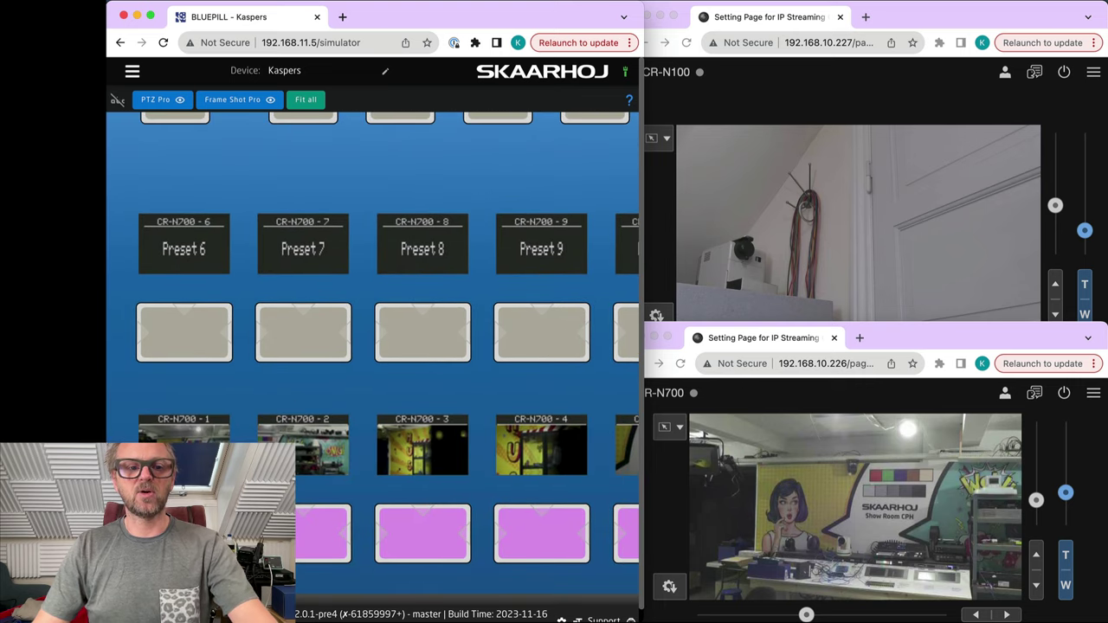
left_click_drag(503, 492, 403, 487)
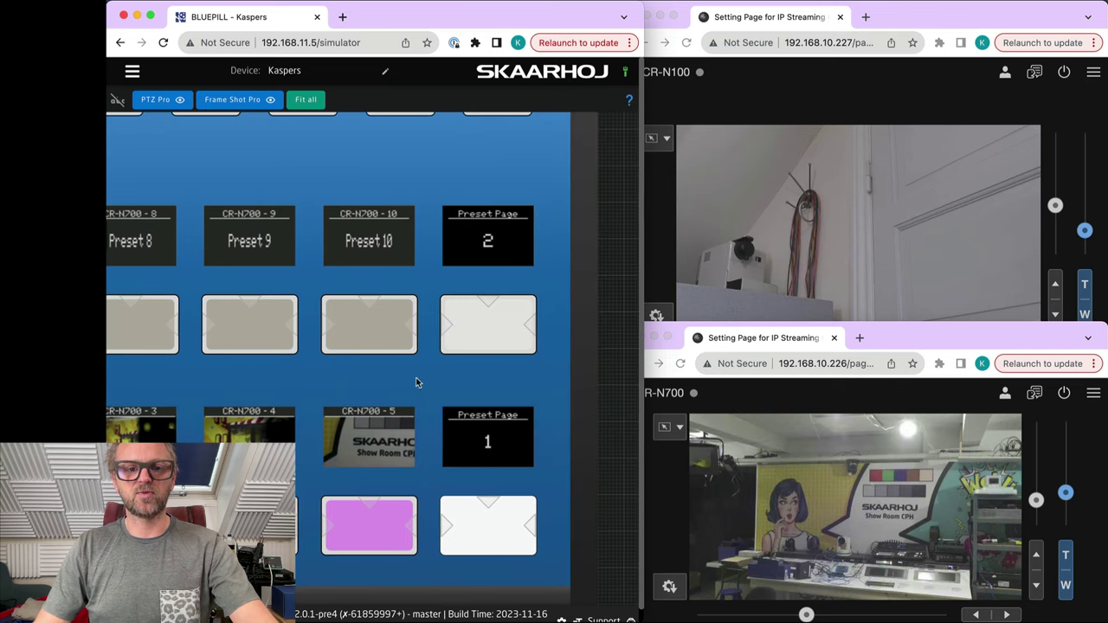
left_click(487, 346)
left_click(493, 530)
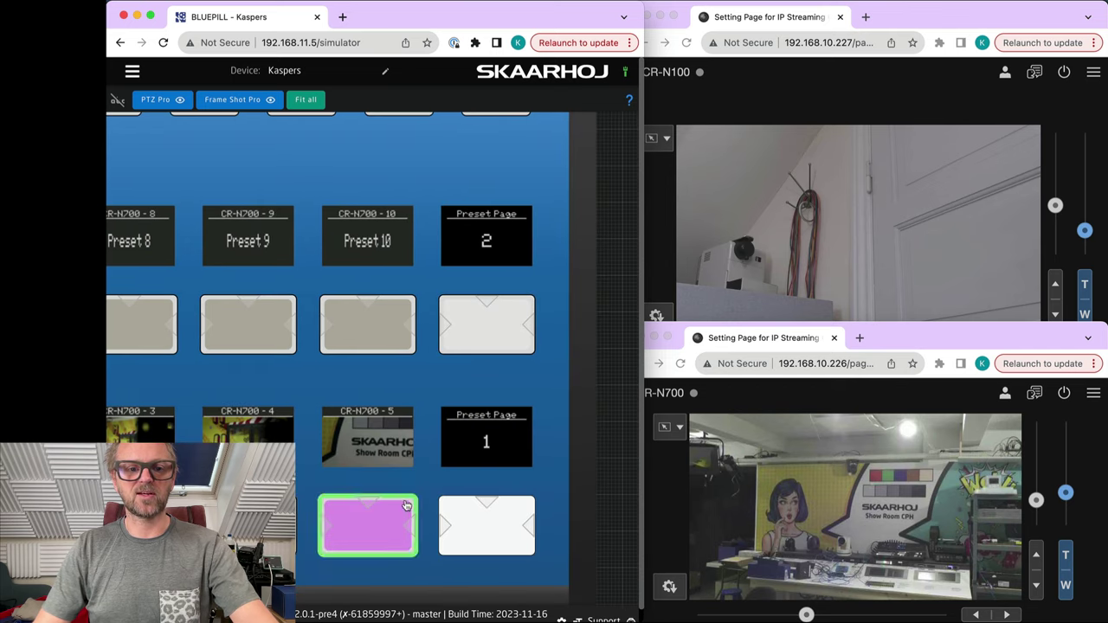
left_click_drag(424, 480, 604, 472)
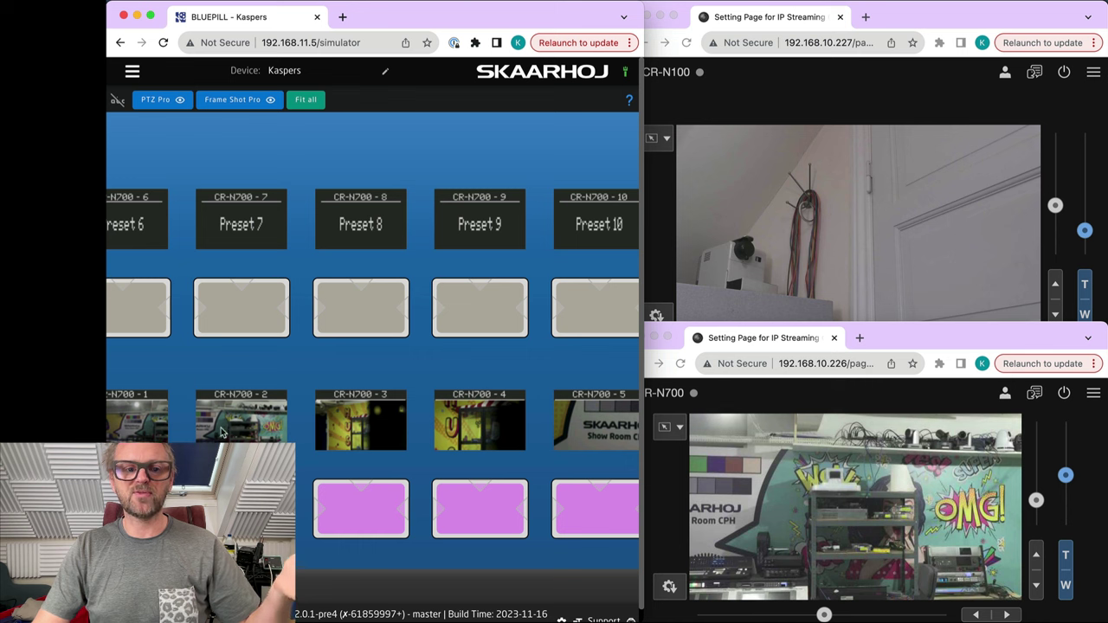
left_click(369, 522)
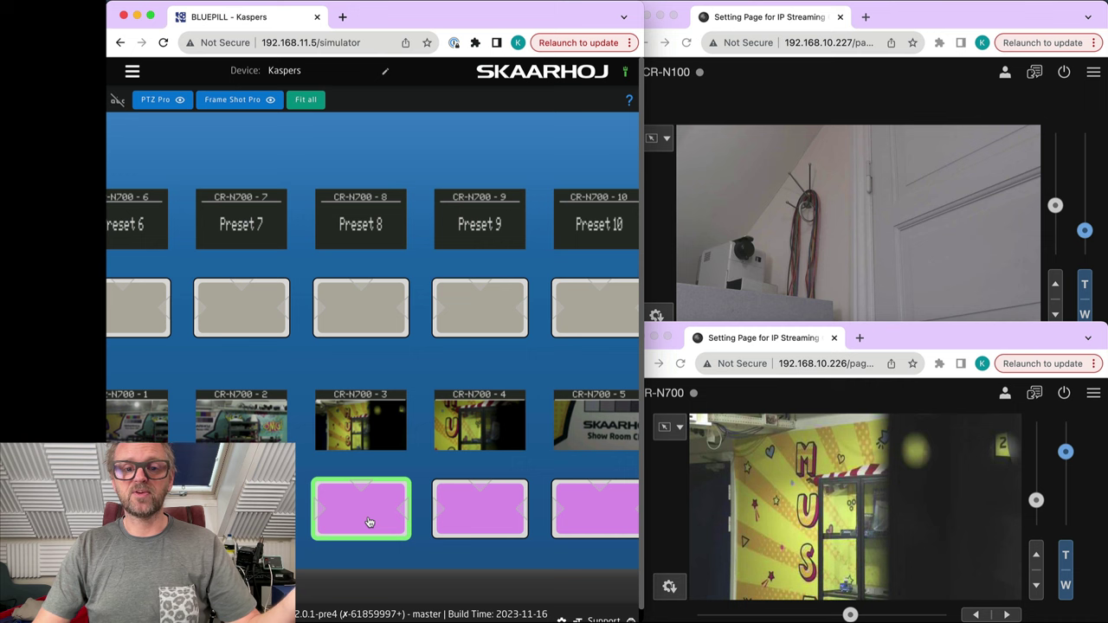
left_click(602, 516)
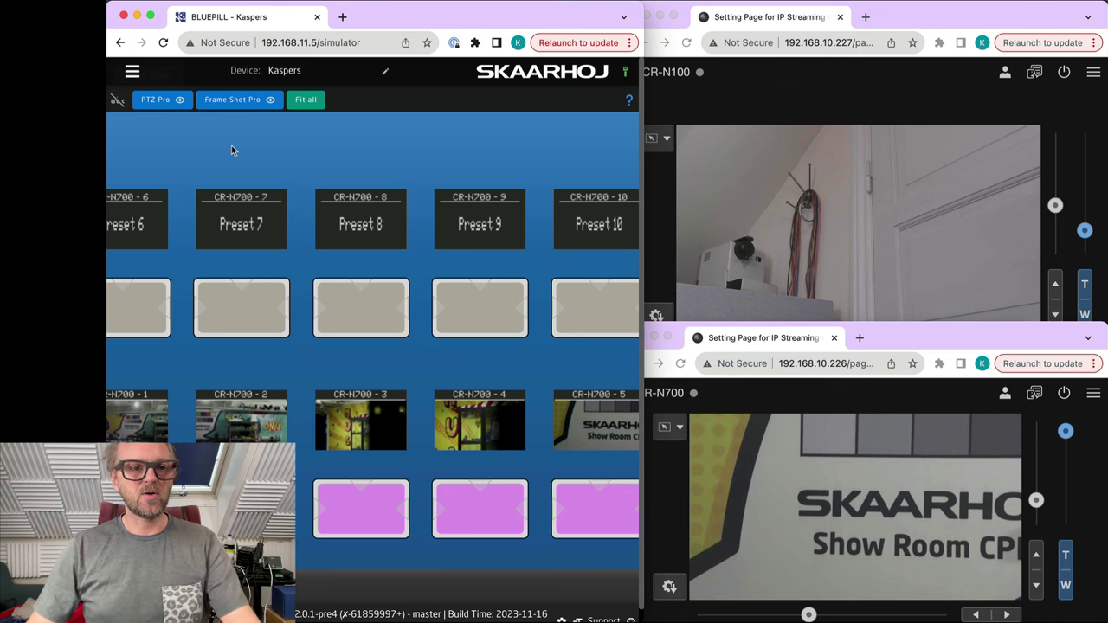
Switch the simulated panel to Cam 1, then Cam 2, then back to Cam 1.
scroll(232, 149, "down", 3)
left_click_drag(233, 148, 289, 410)
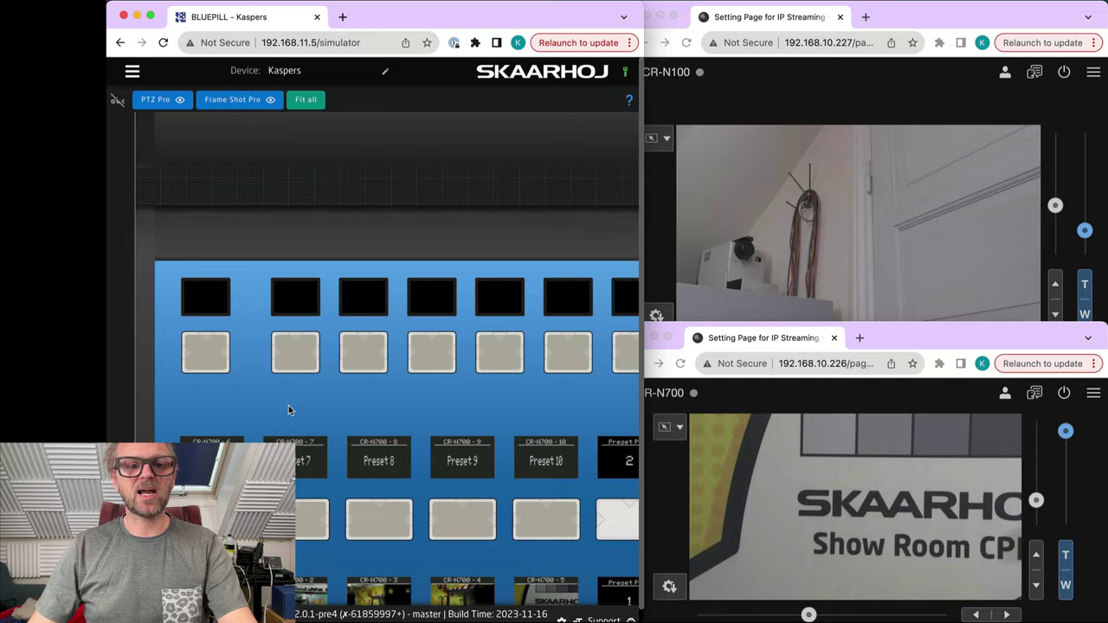
scroll(289, 410, "down", 3)
left_click(265, 186)
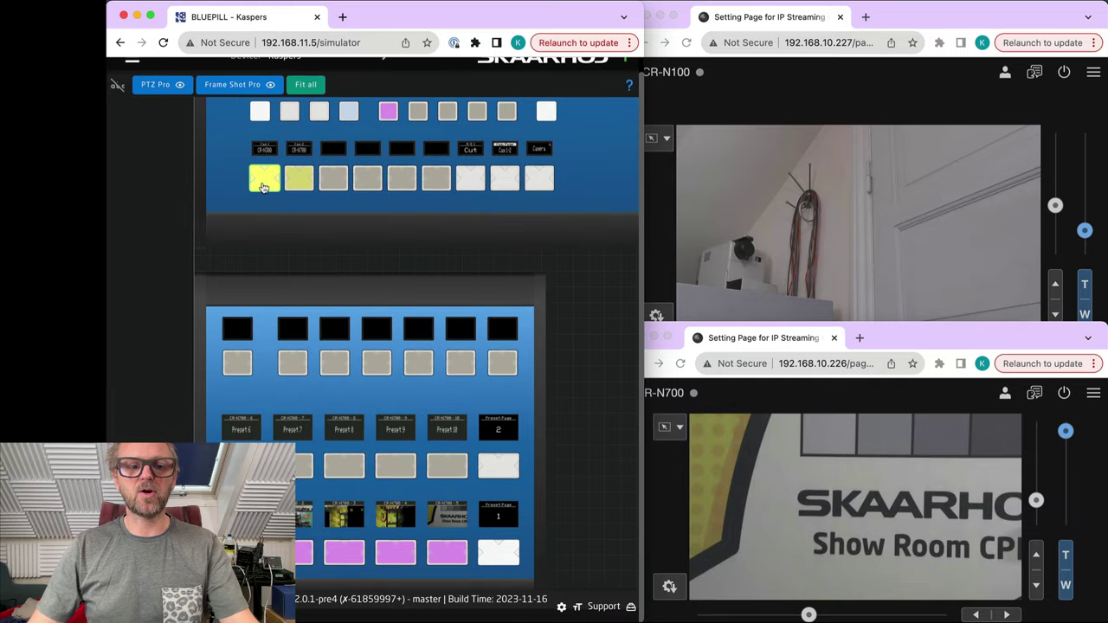
left_click(300, 186)
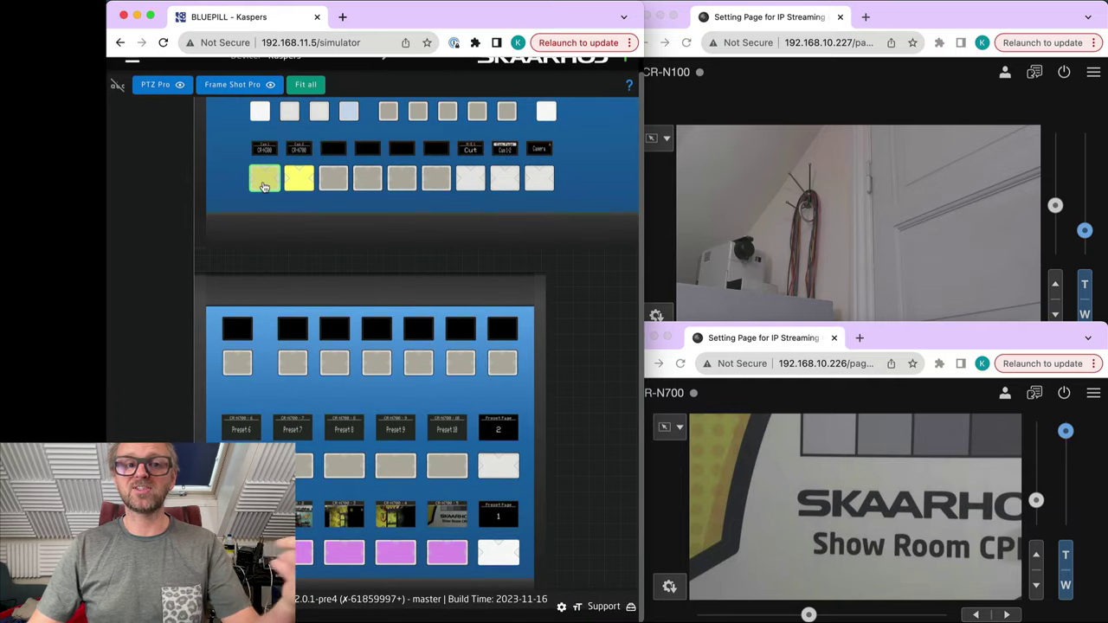
left_click(265, 186)
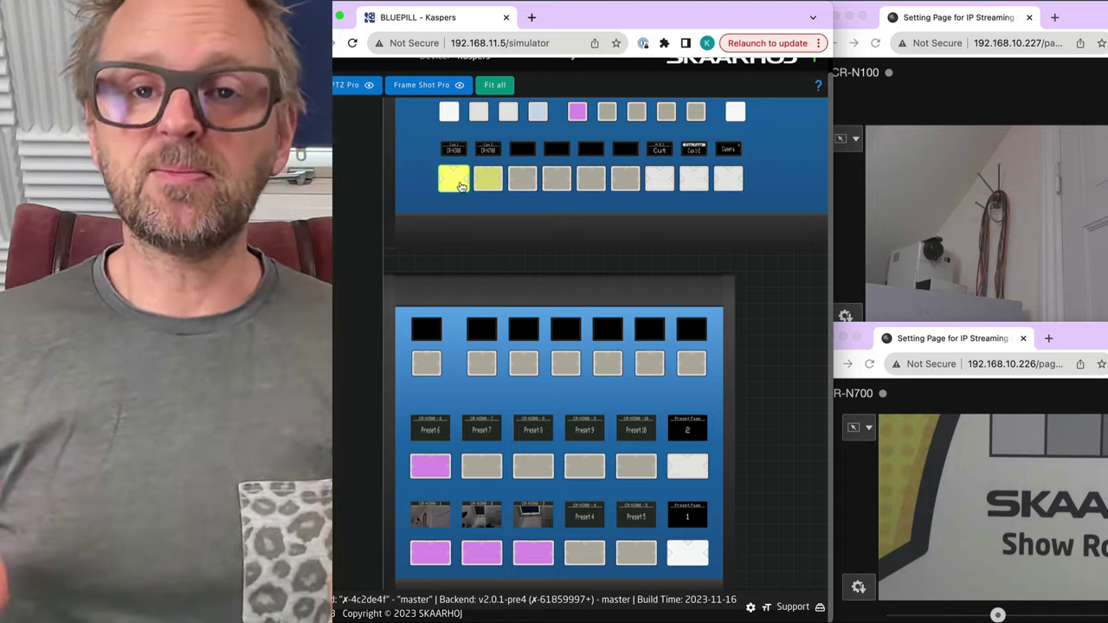
Pan to the top display and knobs, then bring up the main navigation menu.
scroll(216, 222, "down", 1)
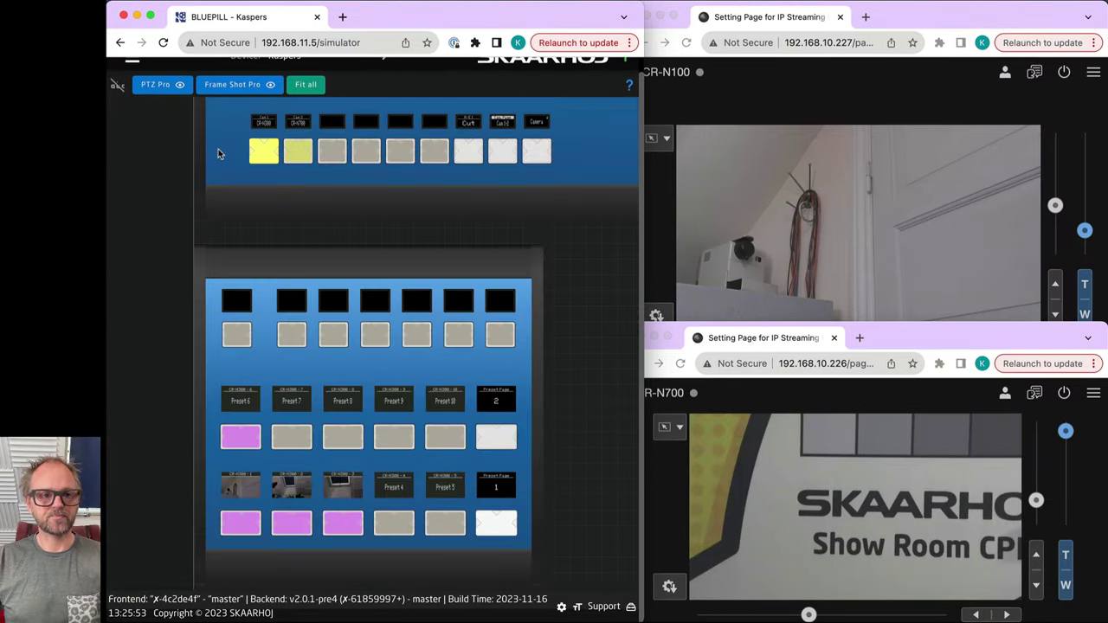
left_click_drag(218, 154, 273, 315)
scroll(190, 168, "up", 2)
scroll(198, 161, "down", 3)
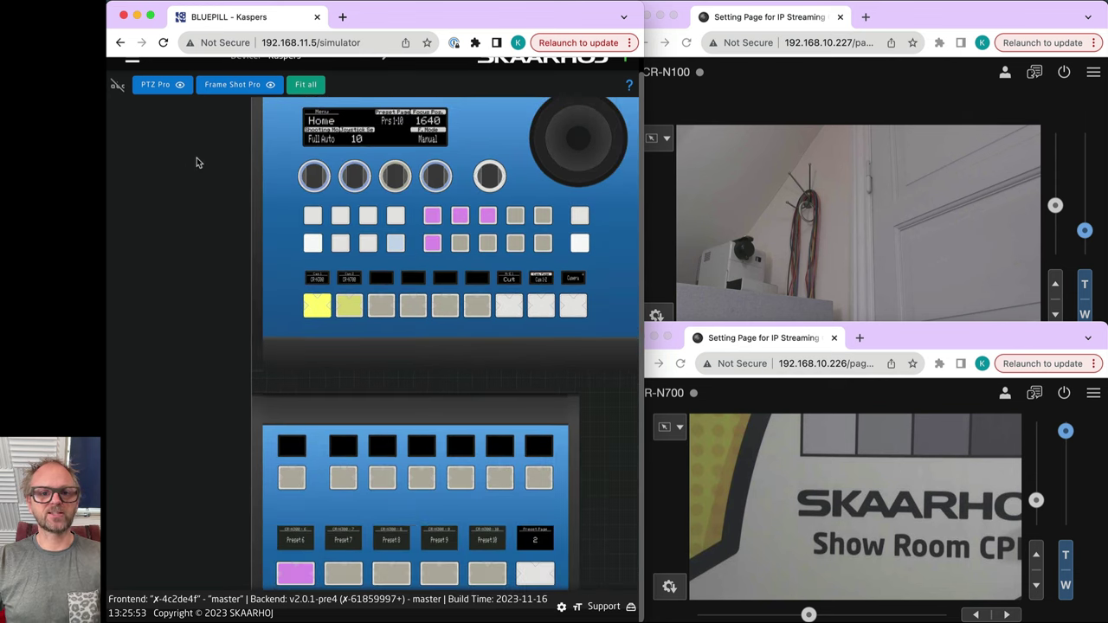
scroll(259, 121, "up", 1)
left_click(131, 74)
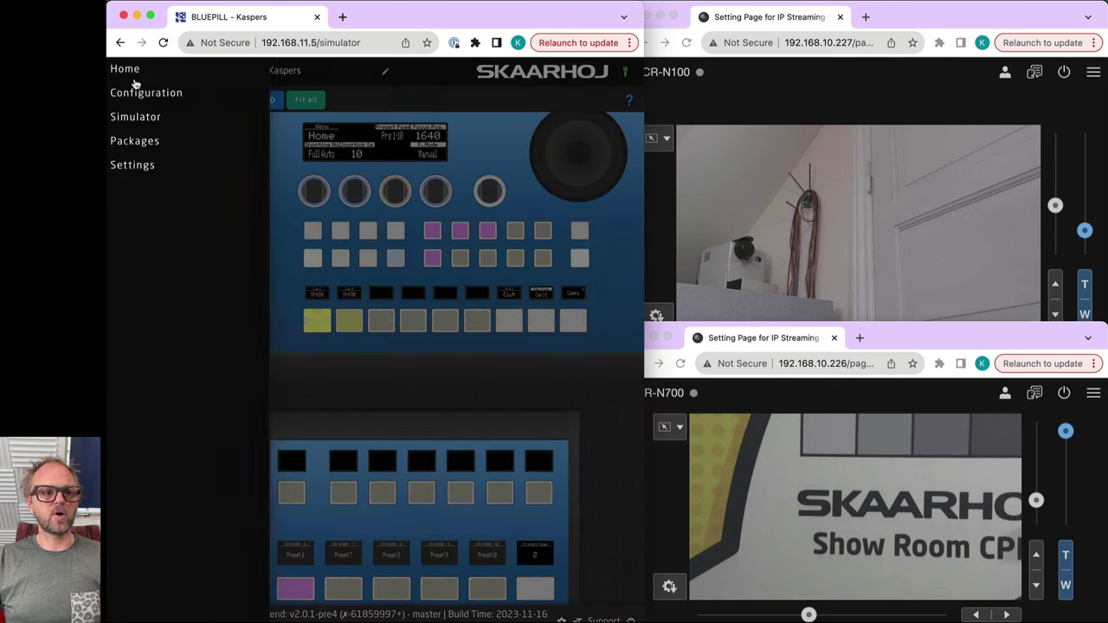
Set the PTZ Pro configuration to 'PTZ Pro V2 + Frame Shot Pro w/QuickClass' in a full-width window.
left_click(136, 67)
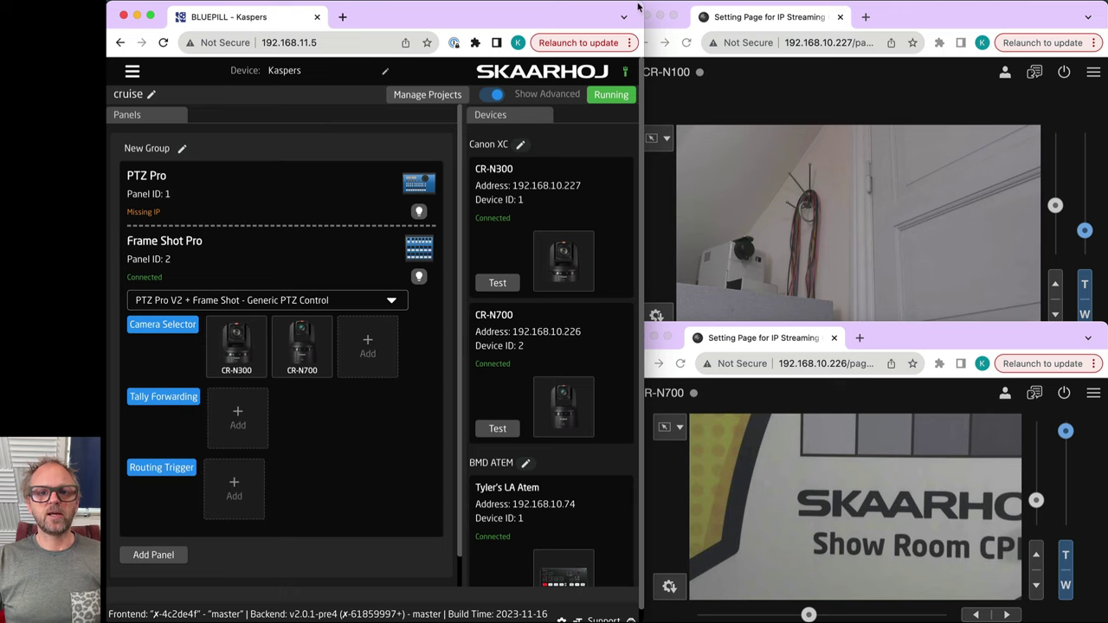
left_click_drag(637, 7, 1088, 7)
left_click(509, 175)
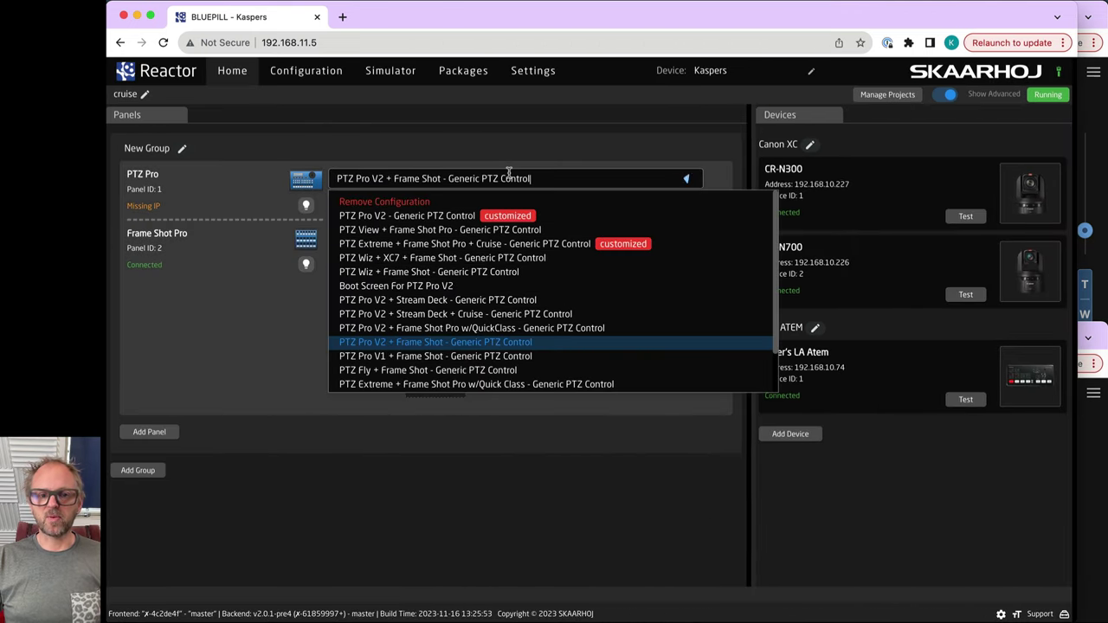
left_click(483, 328)
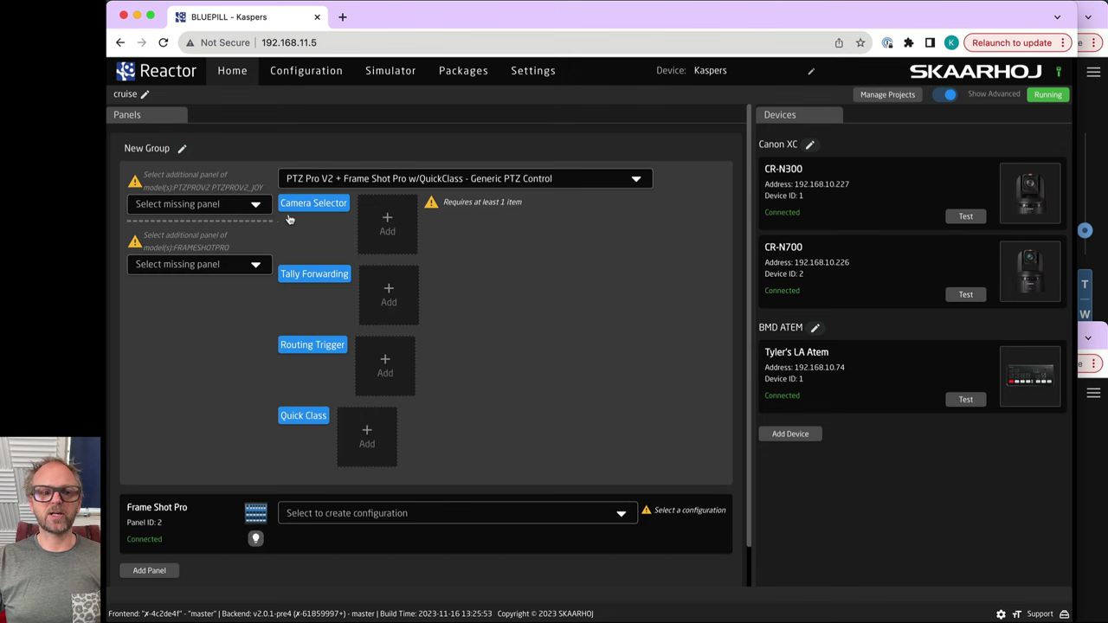
left_click(368, 178)
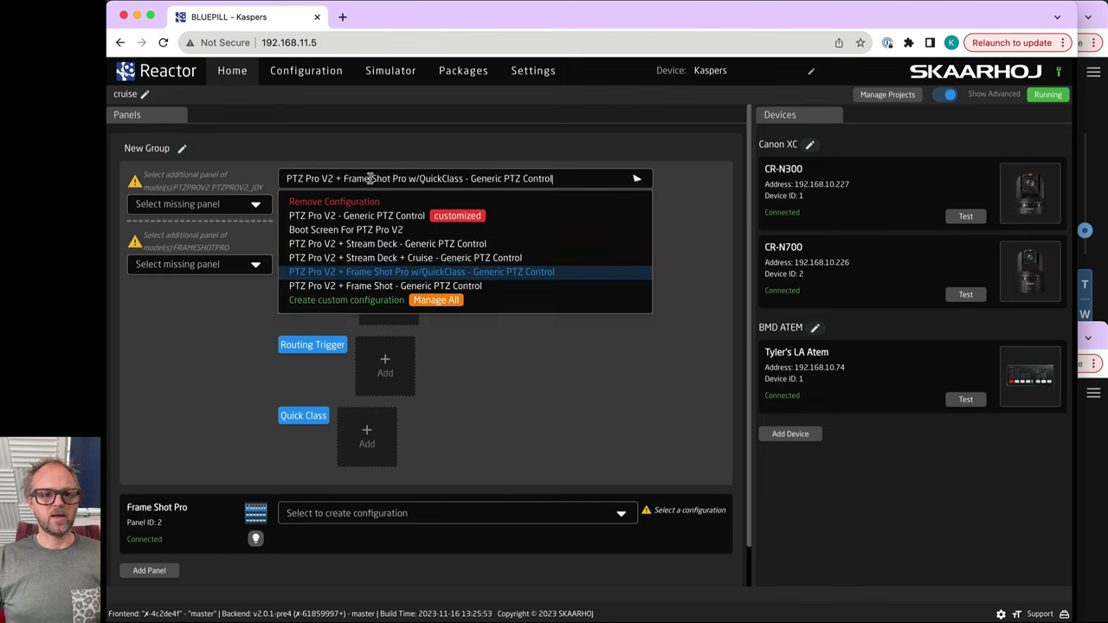
left_click(372, 203)
left_click(374, 178)
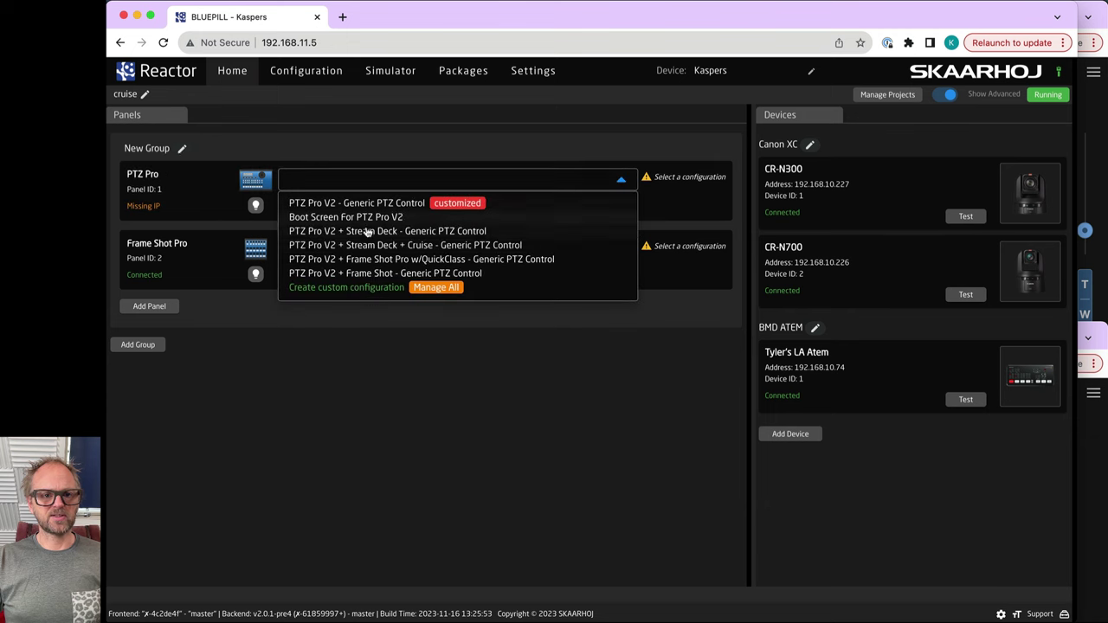
left_click(393, 259)
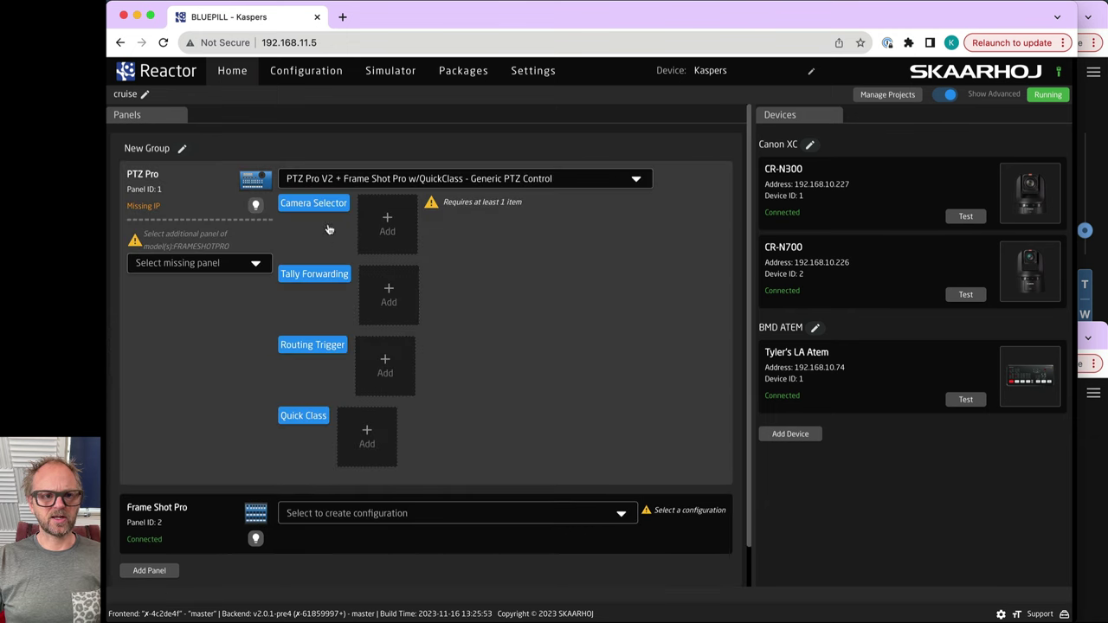
Delete the separate Frame Shot Pro panel and re-add it as the group's second panel.
left_click(231, 260)
left_click(195, 303)
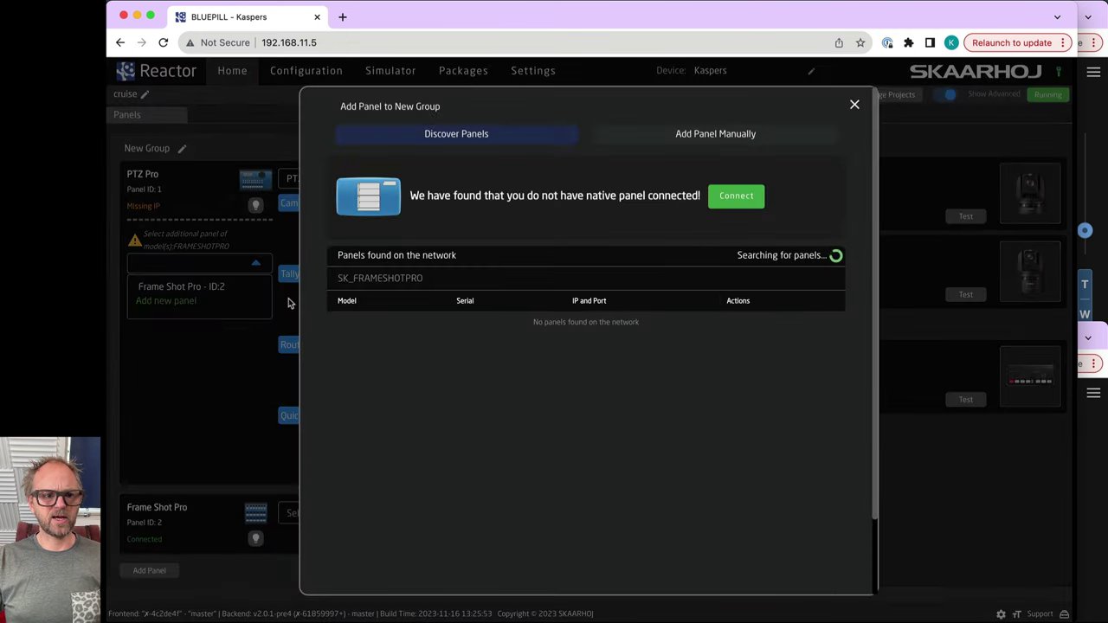
left_click(854, 105)
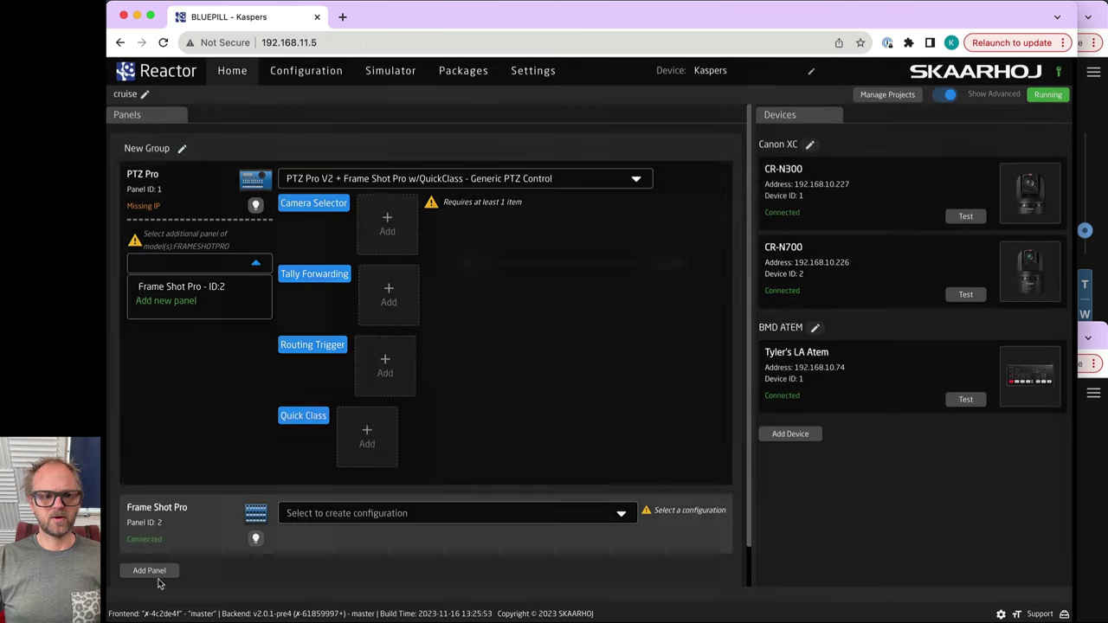
left_click(157, 515)
left_click(173, 524)
left_click(191, 263)
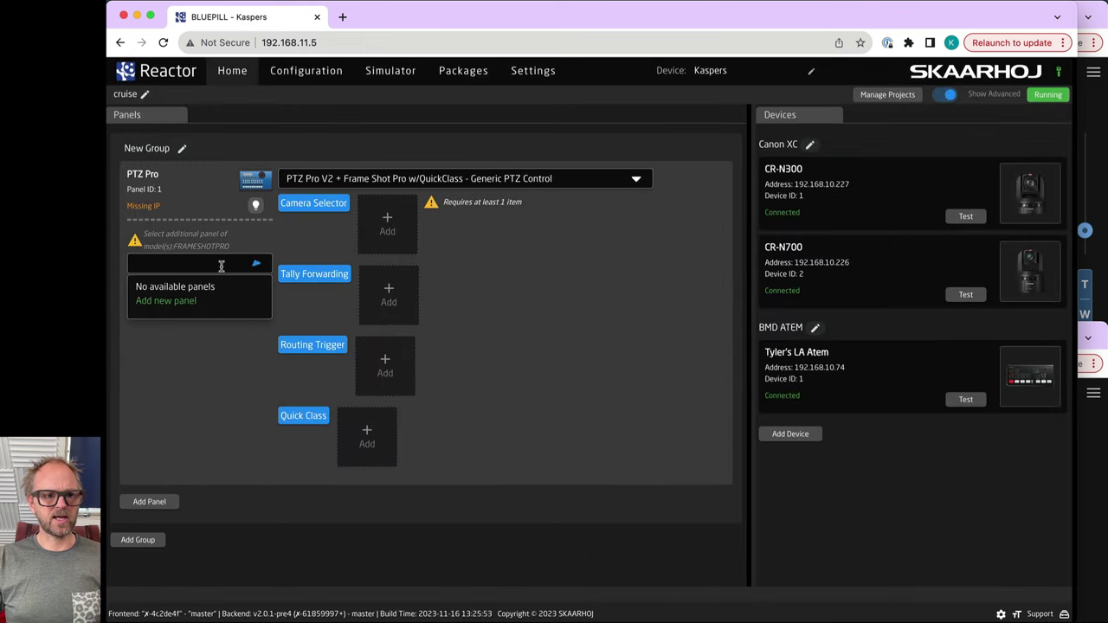
left_click(156, 302)
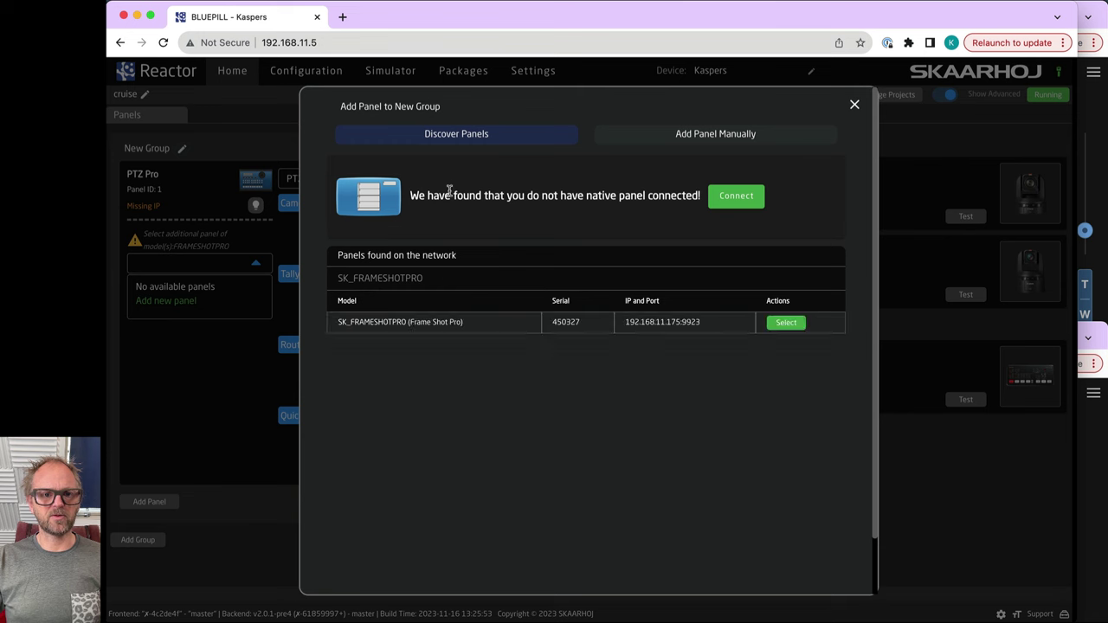
left_click(788, 323)
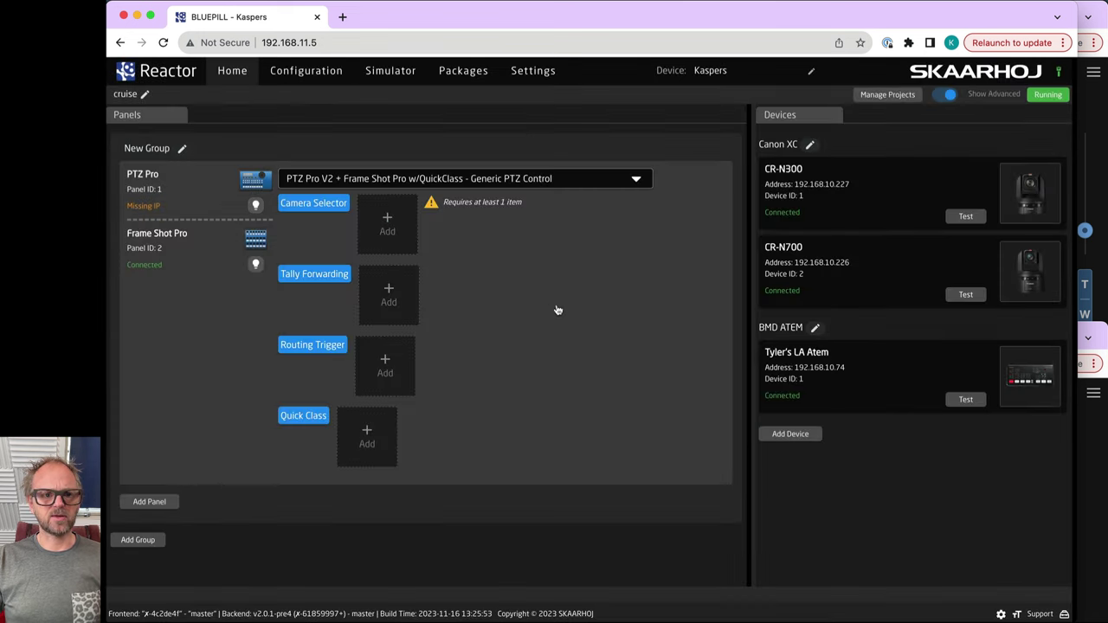
Assign CR-N300 and CR-N700 to the Camera Selector.
left_click(385, 220)
left_click(702, 327)
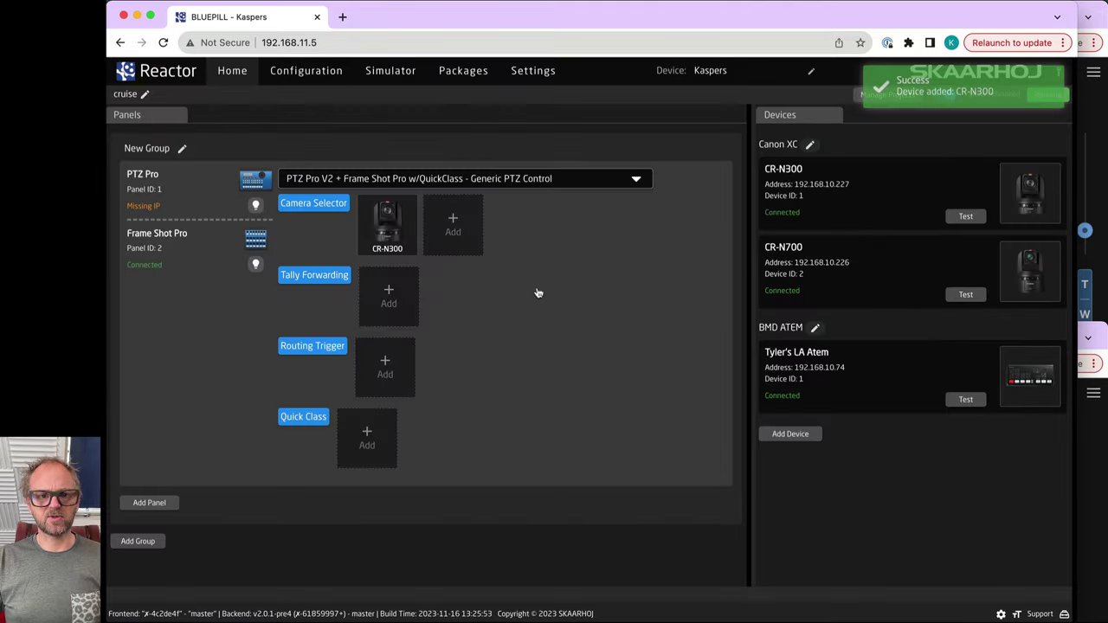
left_click(462, 227)
left_click(703, 414)
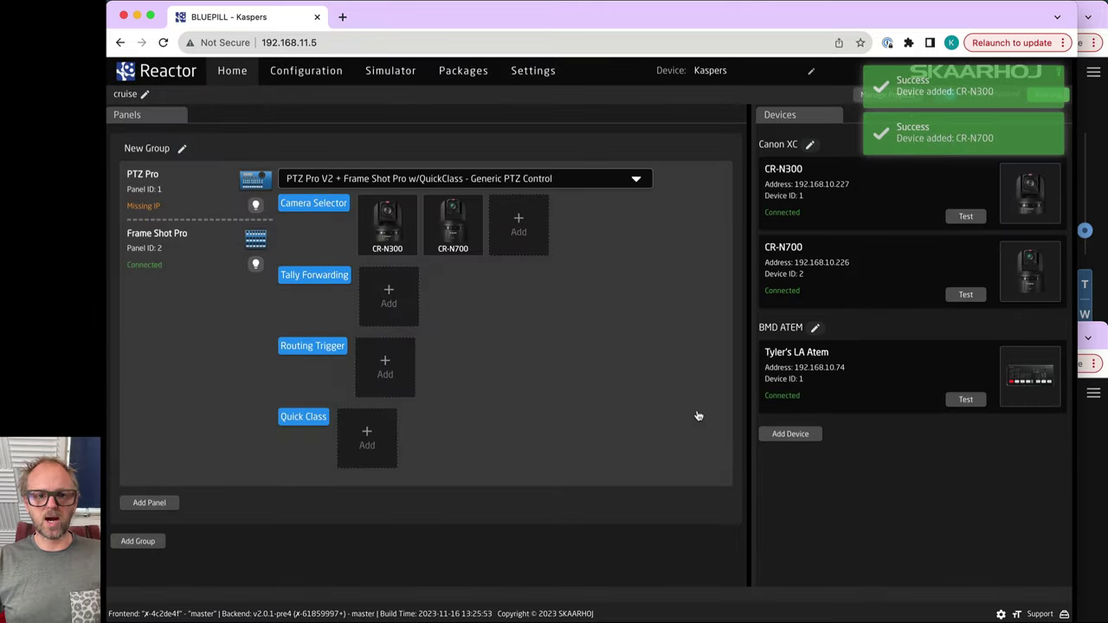
Check the Frame Shot Pro presets in the simulator, then return to Home.
left_click(390, 70)
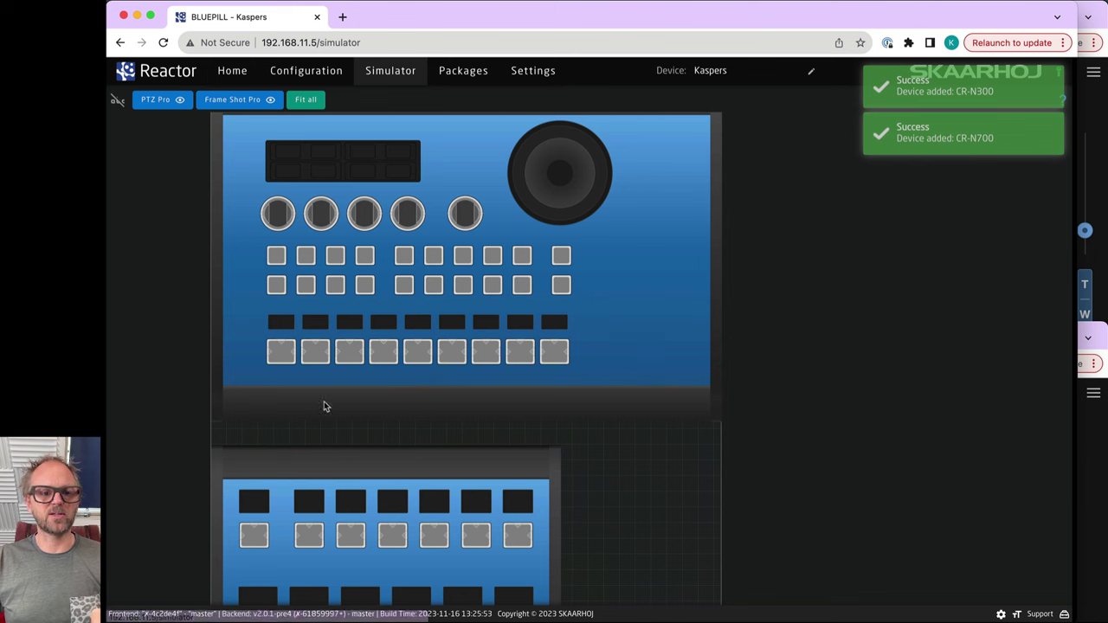
left_click(230, 71)
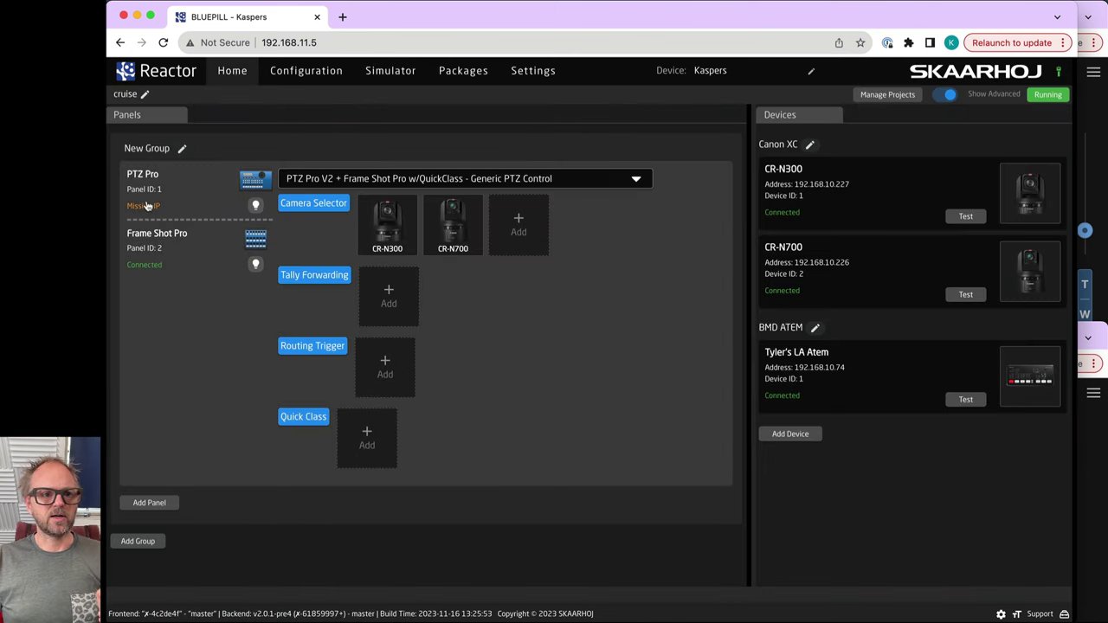
left_click(390, 70)
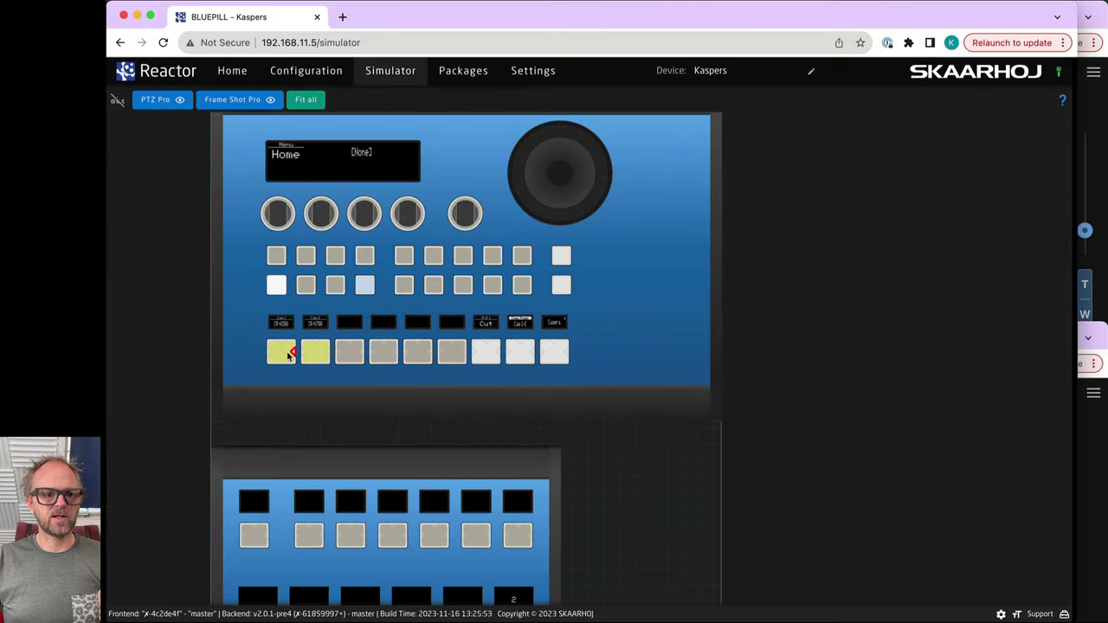
left_click_drag(318, 422, 416, 250)
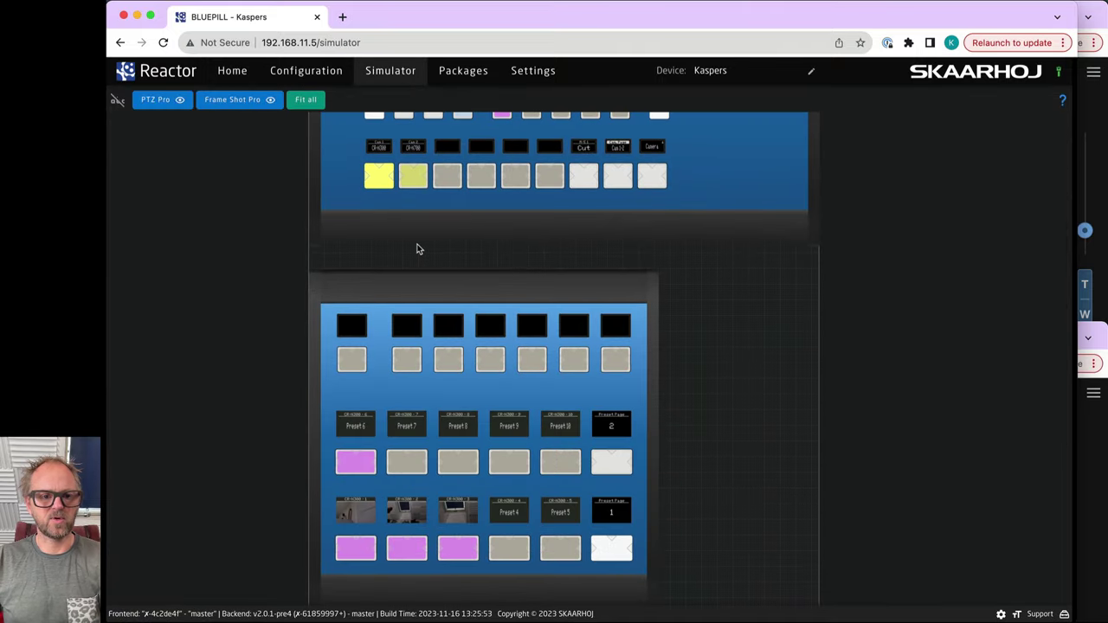
scroll(346, 381, "up", 5)
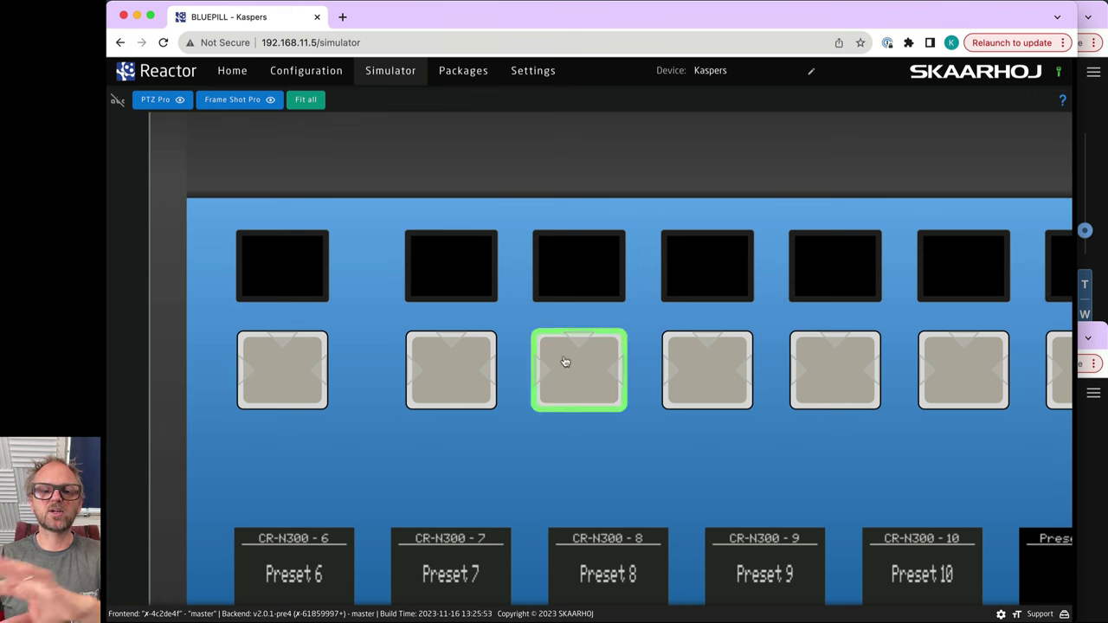
left_click(232, 71)
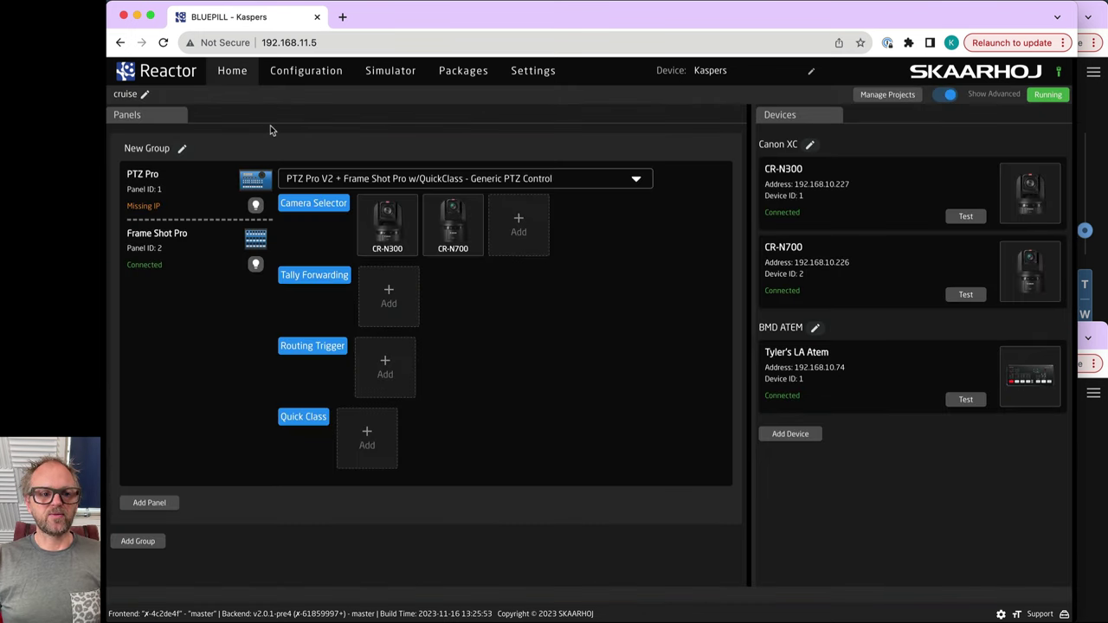
Assign the ATEM switcher to Quick Class with Quick Class Config 'Quick Bar - ATEM Macro Basic'.
left_click(364, 435)
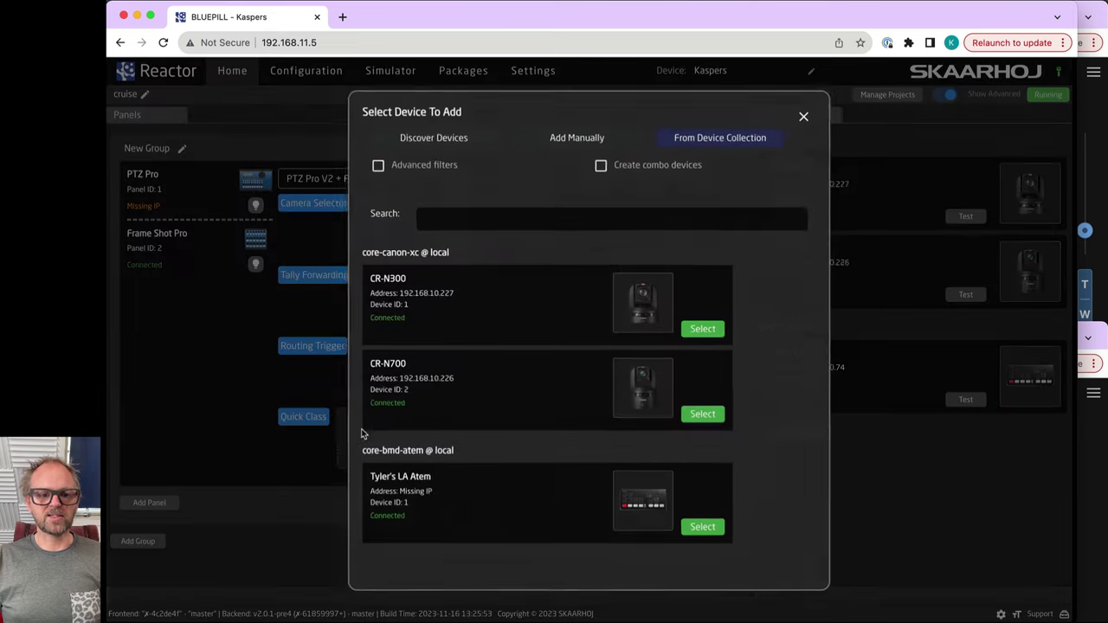
left_click(704, 528)
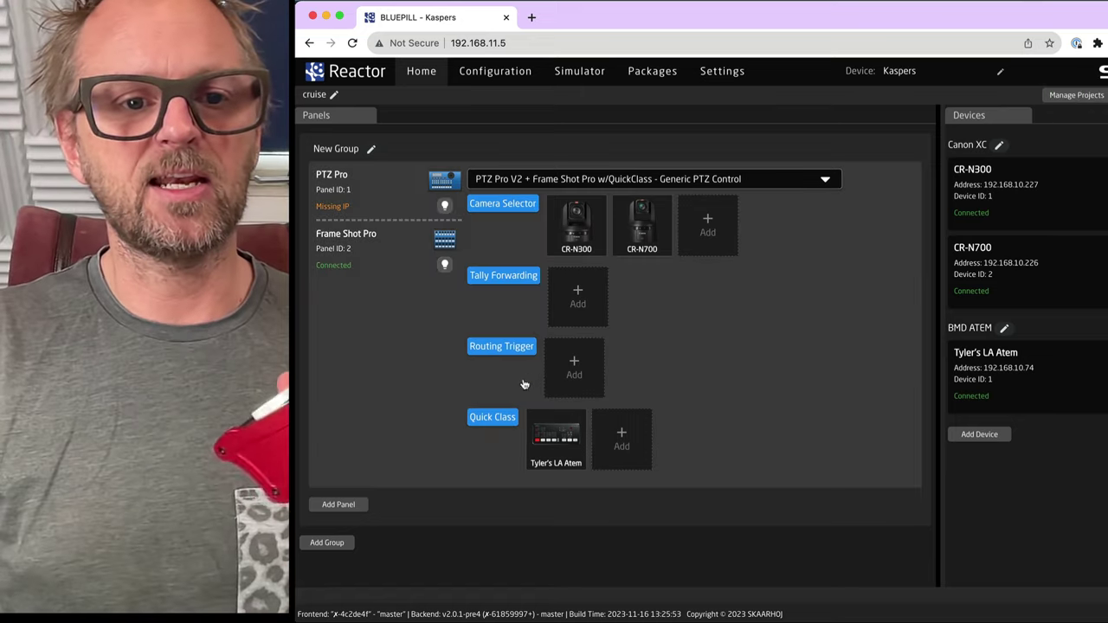
left_click(495, 418)
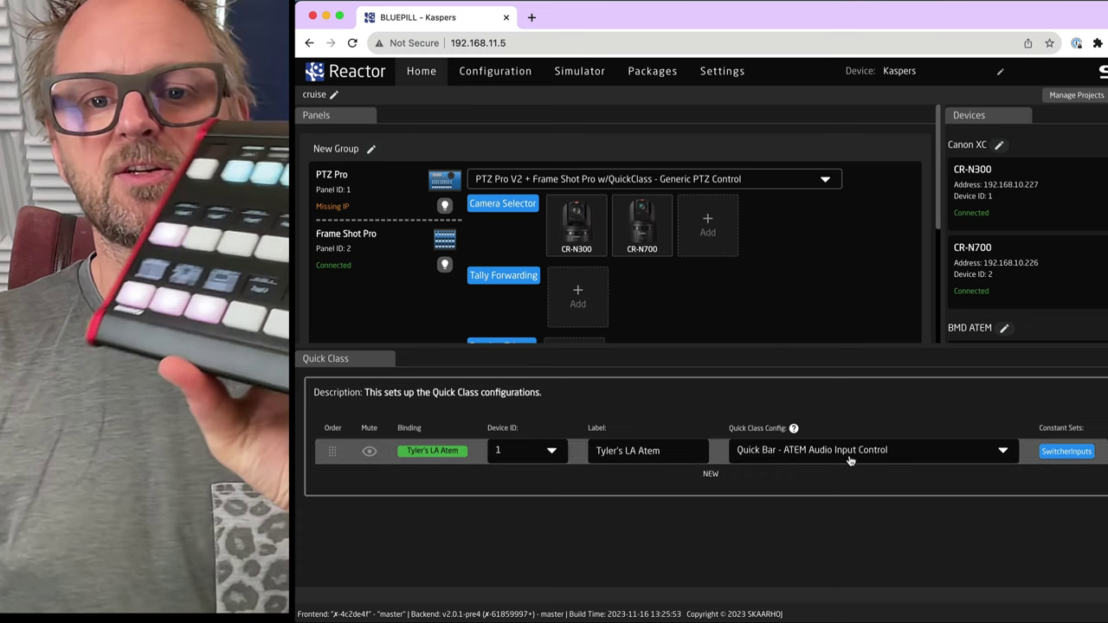
left_click(850, 458)
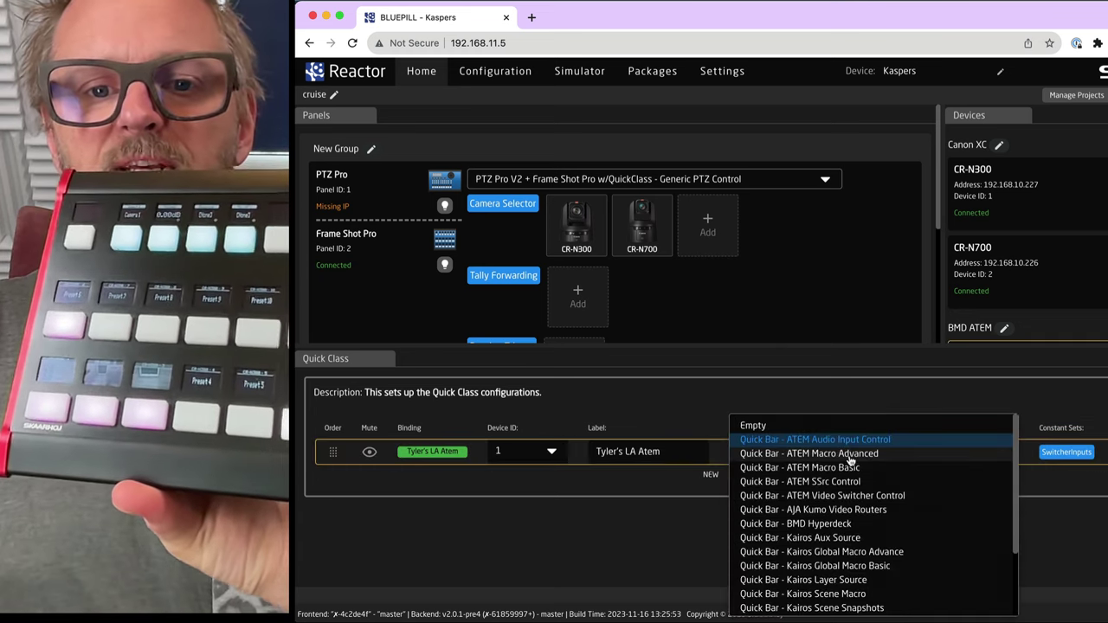
left_click(850, 453)
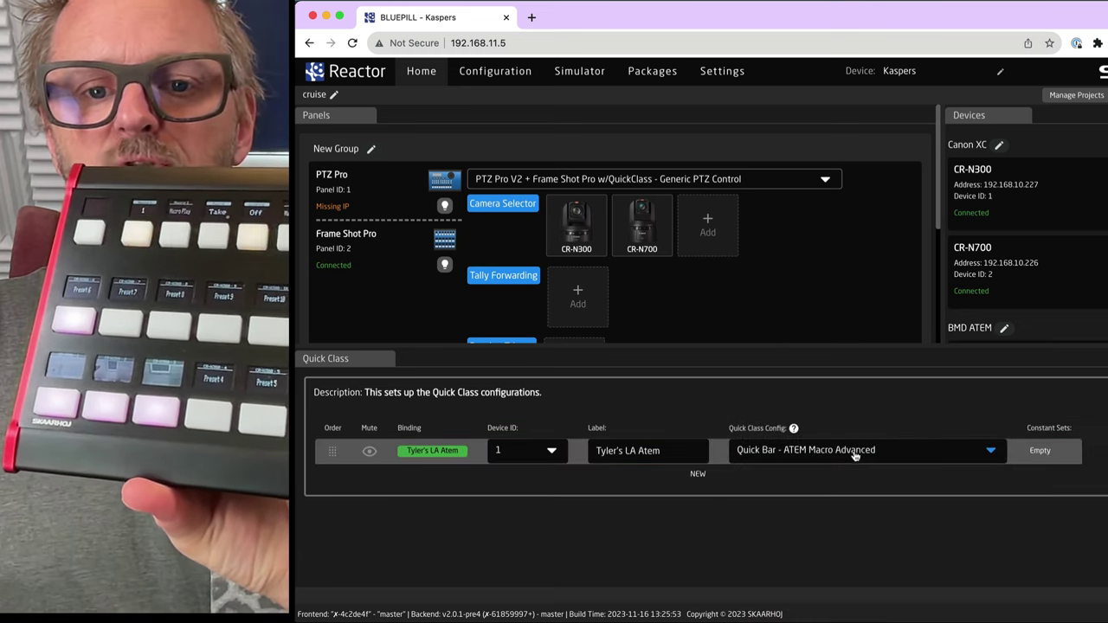
left_click(854, 452)
left_click(839, 468)
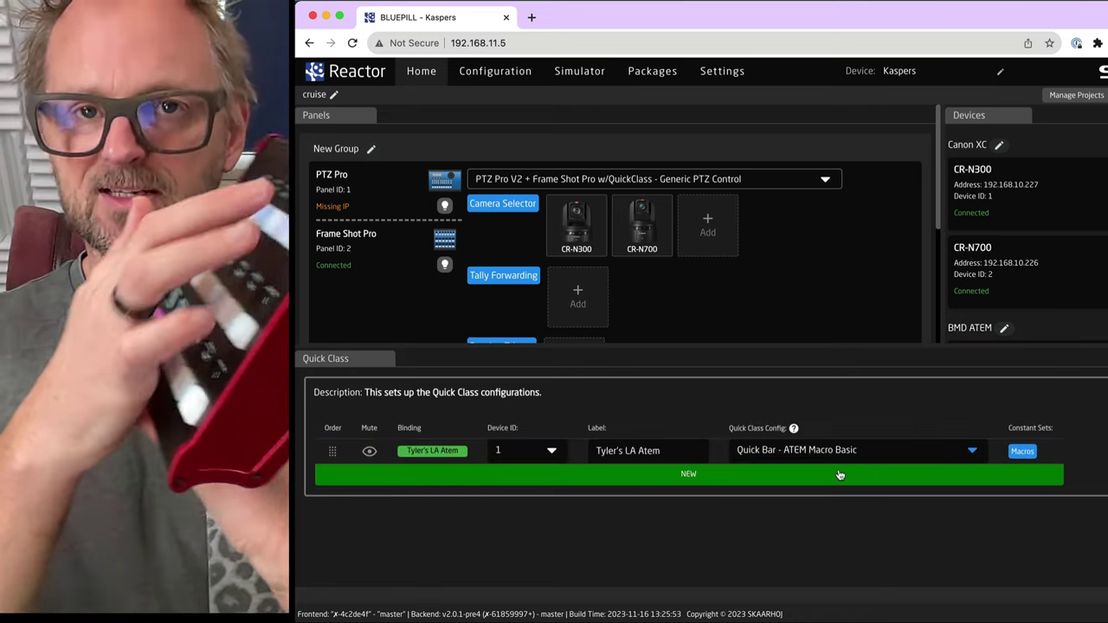
left_click(576, 74)
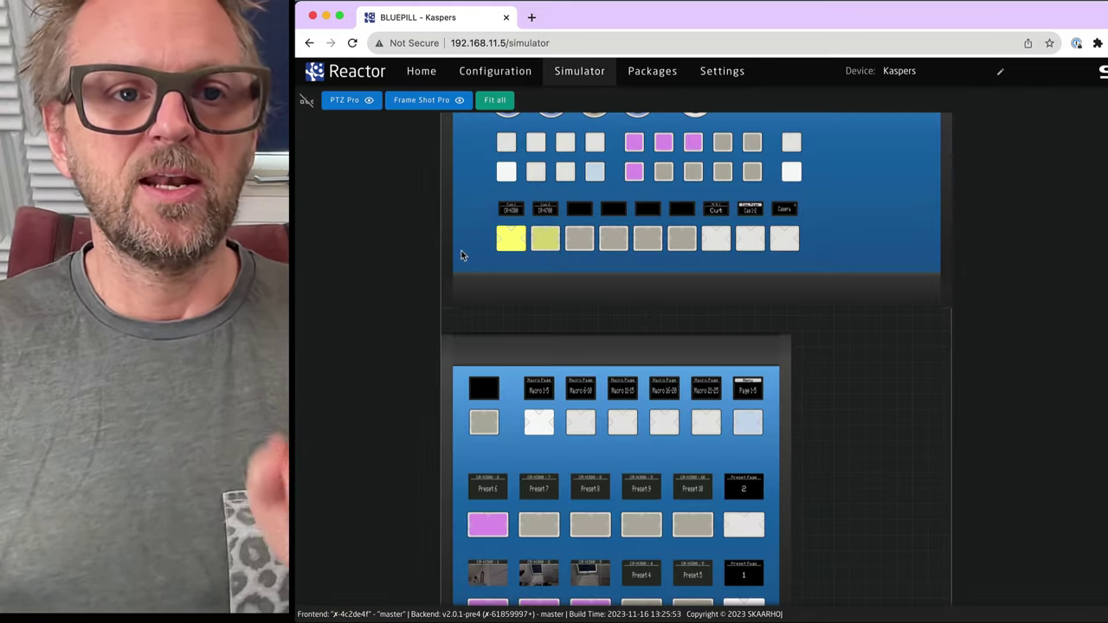
Choose Remove Configuration for the PTZ Pro and delete the Frame Shot Pro panel.
left_click(421, 74)
left_click(580, 182)
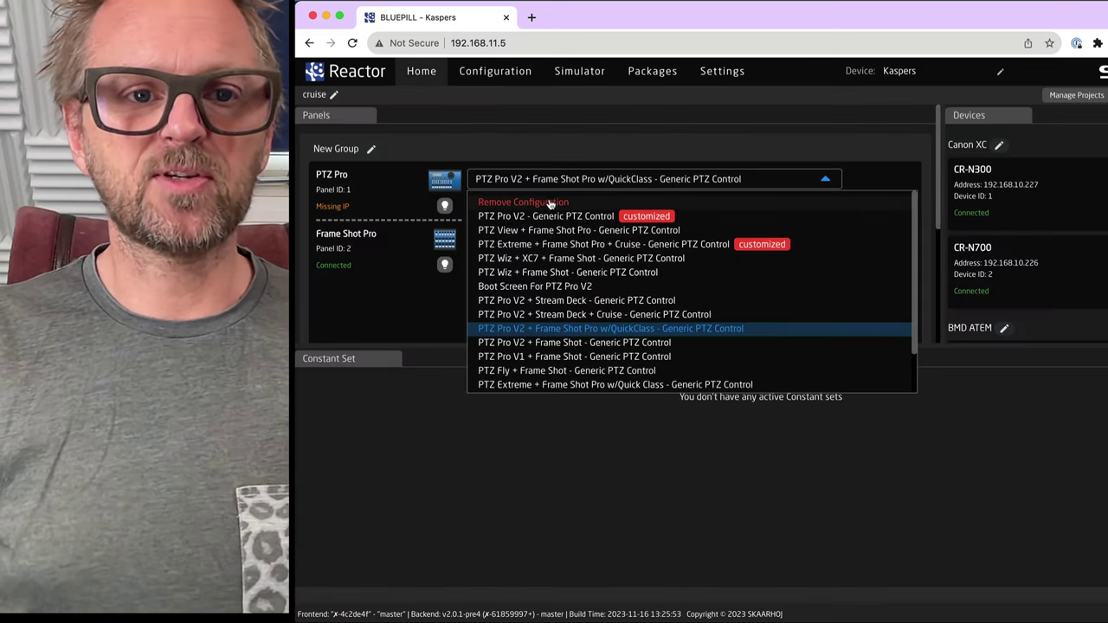
left_click(551, 204)
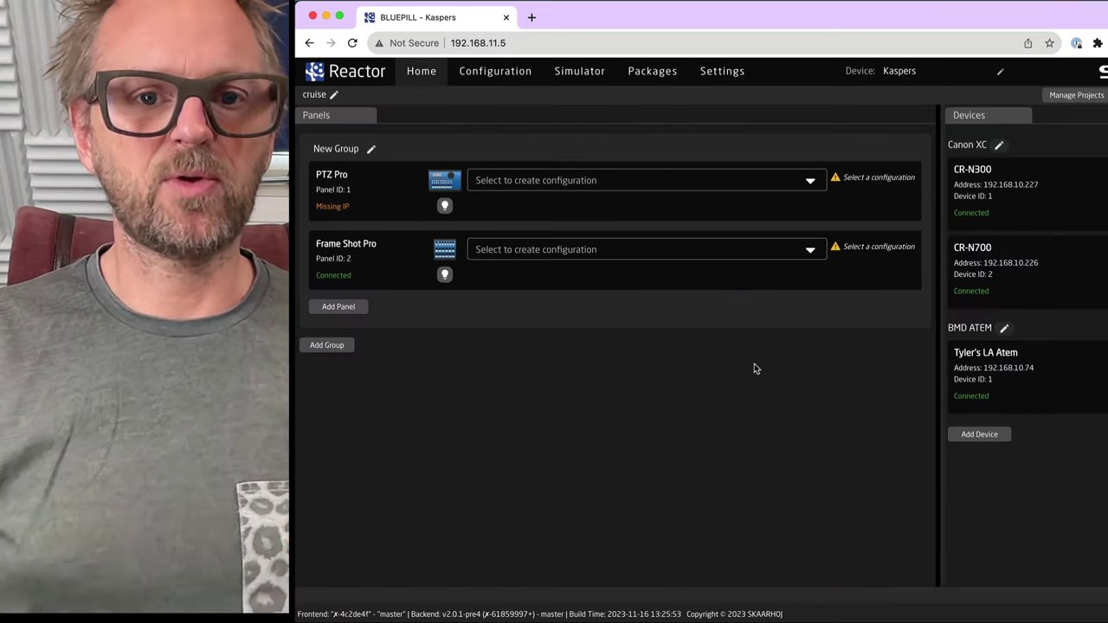
right_click(362, 250)
left_click(381, 253)
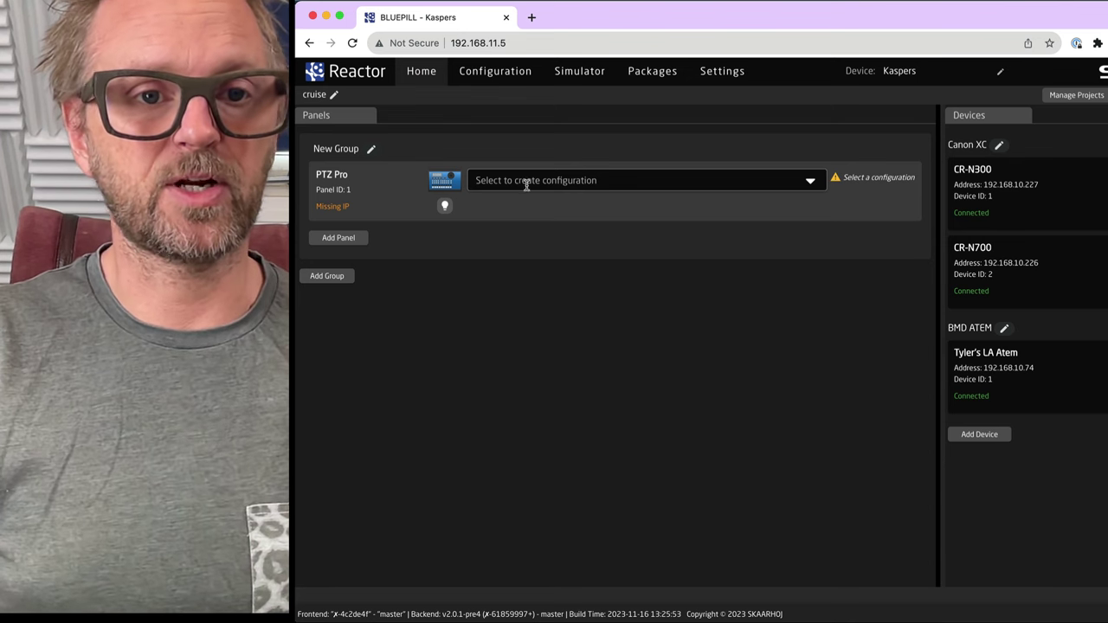
Switch PTZ Pro to 'PTZ Pro V2 + Frame Shot' and pair XP_TOUCH-FRAMESHOT as Panel 2.
left_click(526, 182)
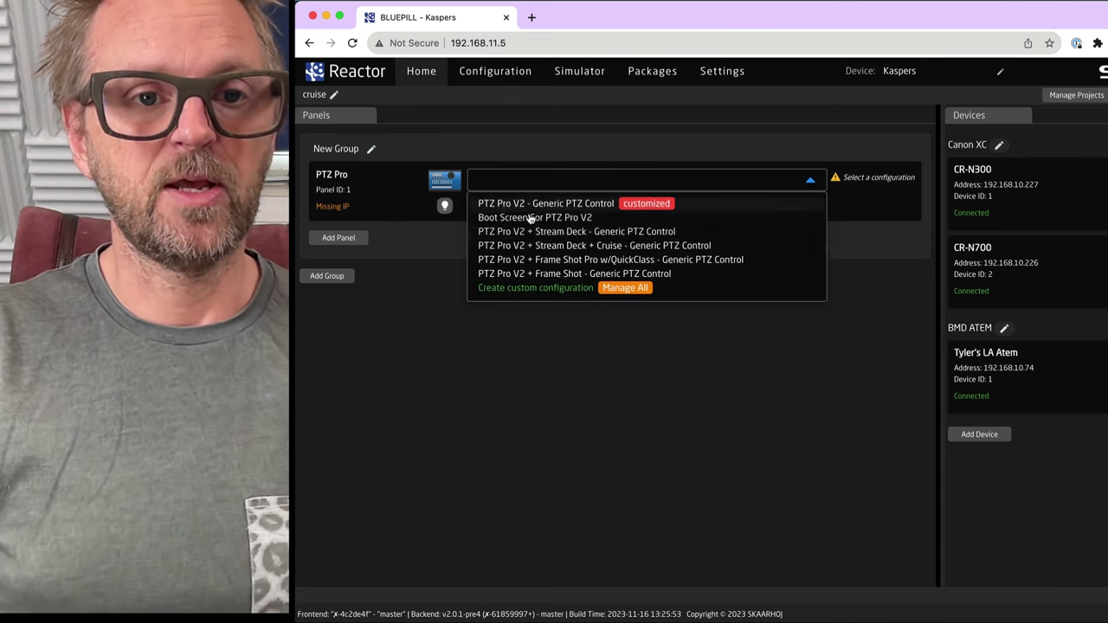
left_click(567, 273)
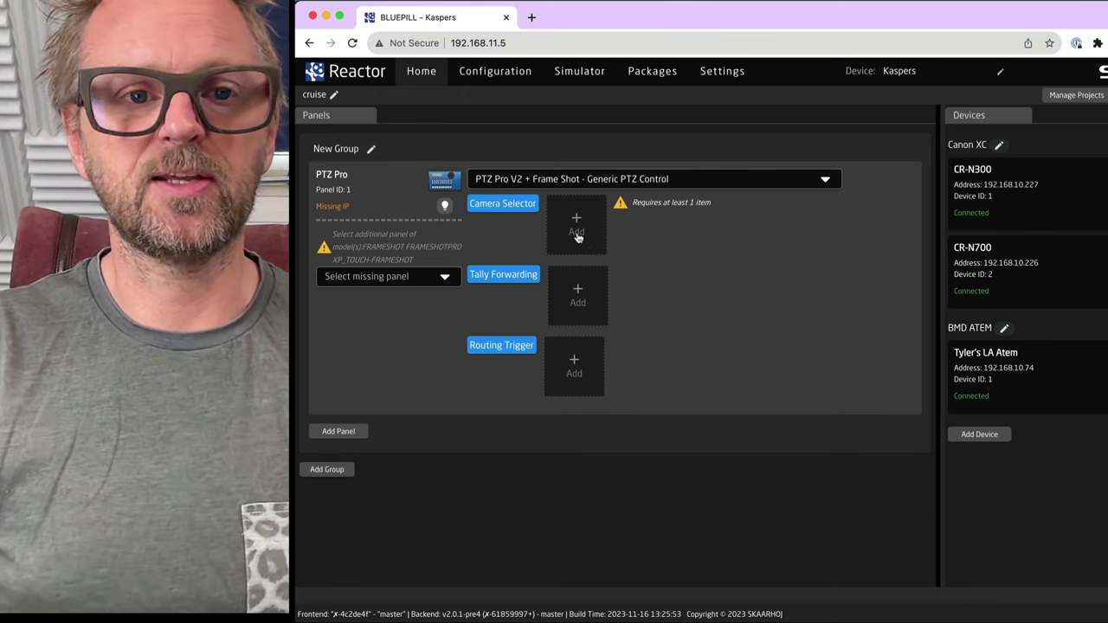
left_click(340, 282)
left_click(355, 316)
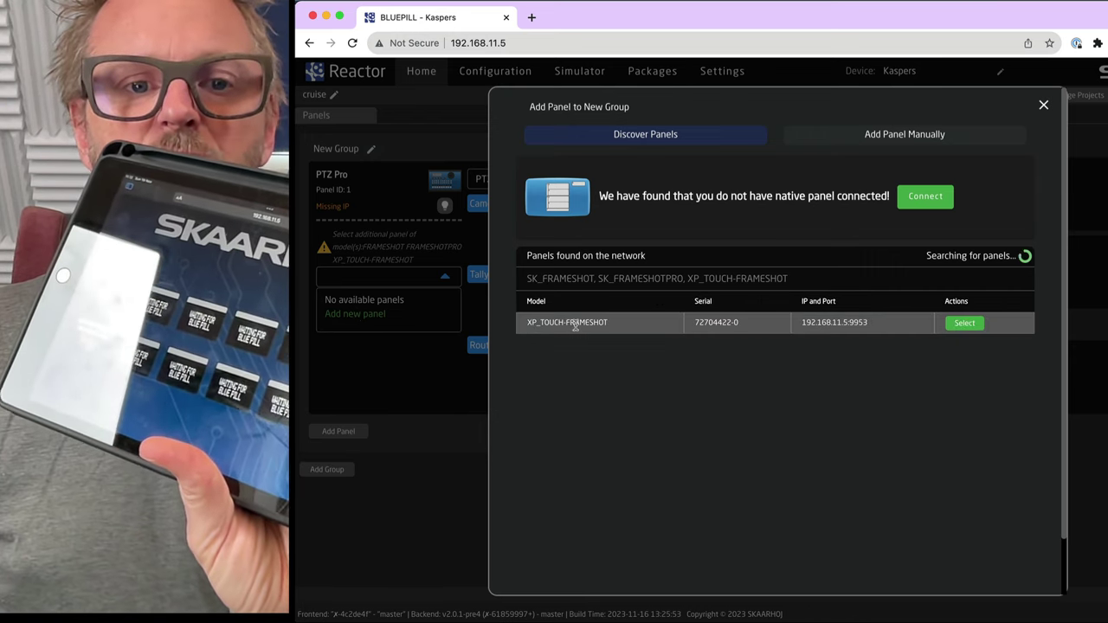
left_click(962, 323)
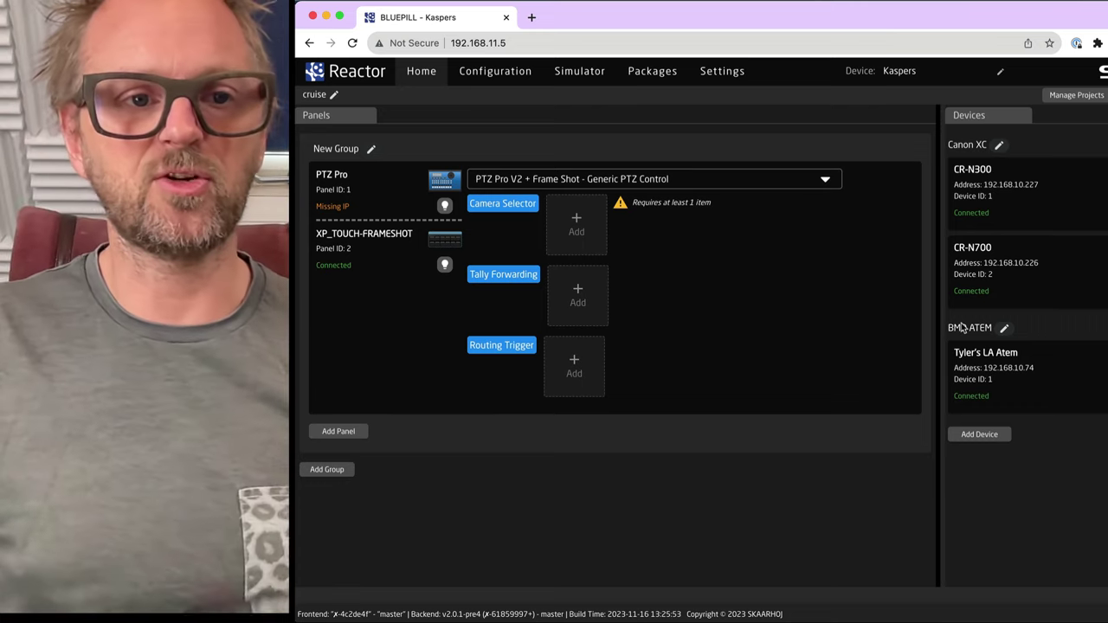
left_click(578, 73)
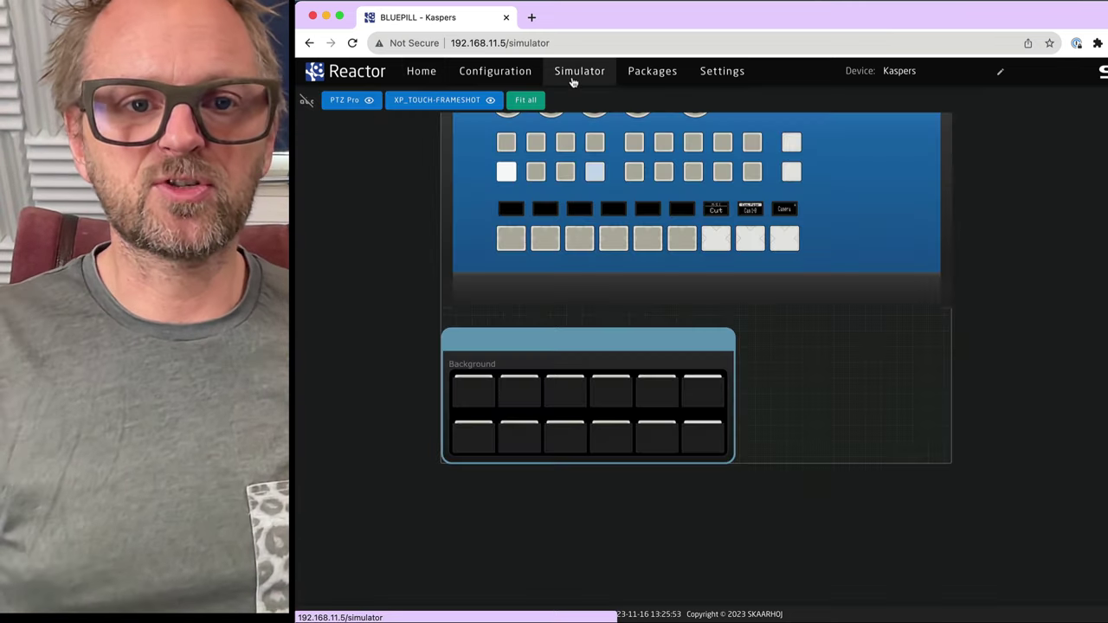
scroll(553, 450, "up", 5)
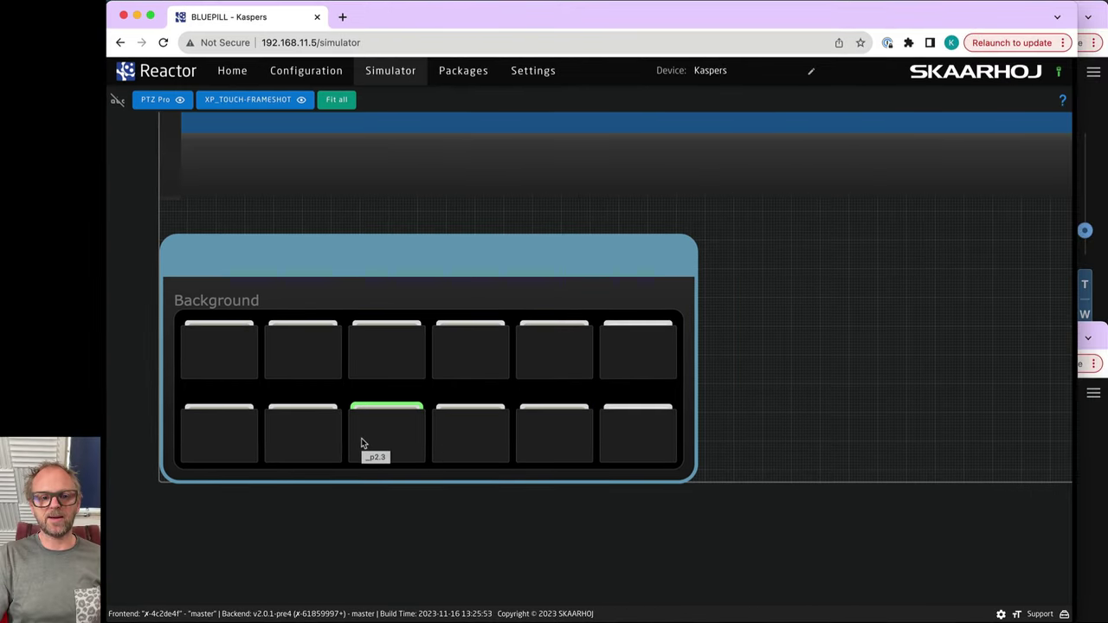
scroll(363, 434, "up", 2)
scroll(361, 428, "down", 5)
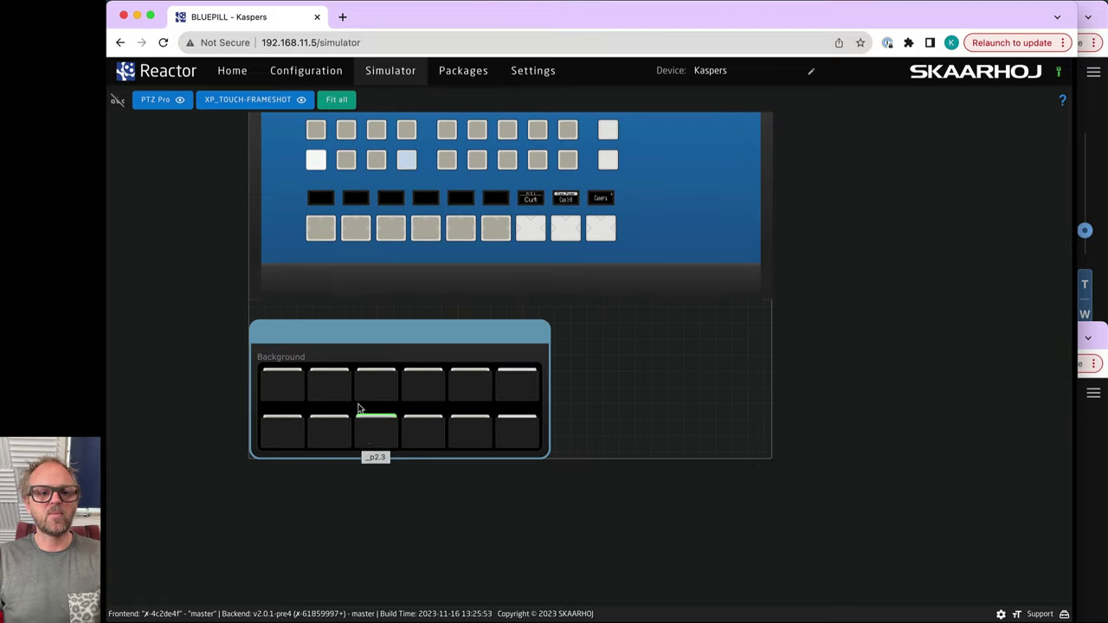
left_click(230, 72)
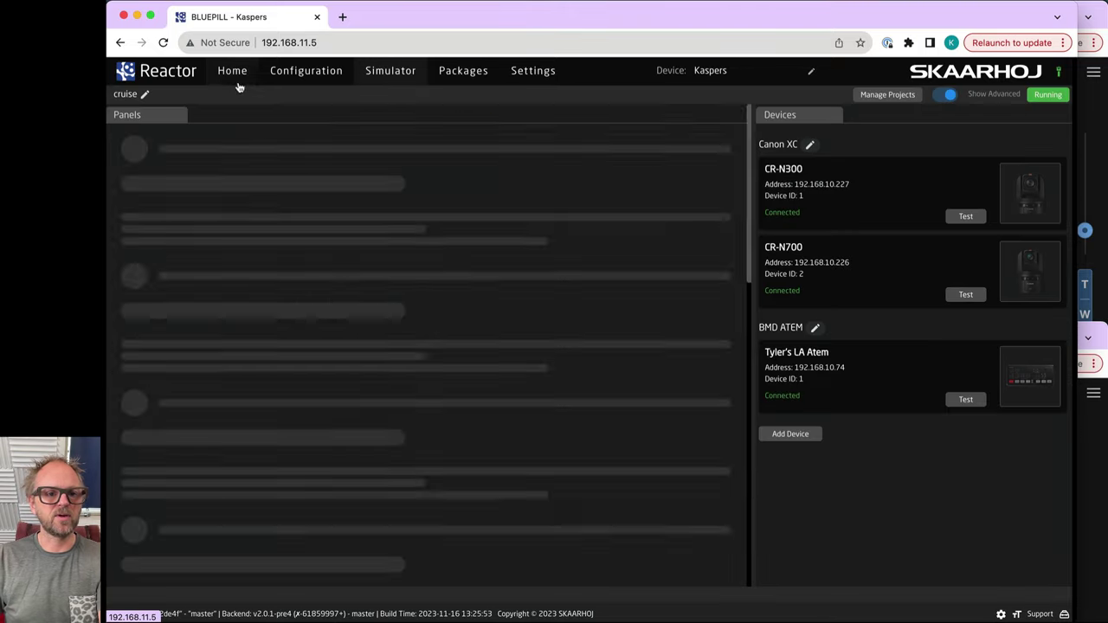
Add the CR-N300 and CR-N700 cameras to the Camera Selector.
left_click(389, 226)
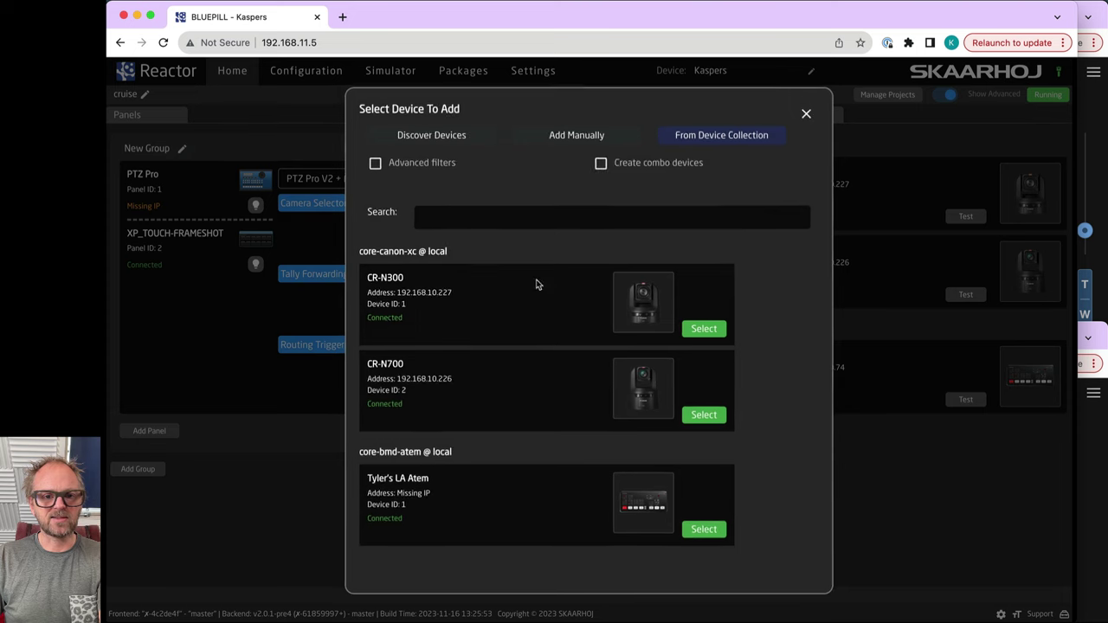
left_click(702, 330)
left_click(456, 218)
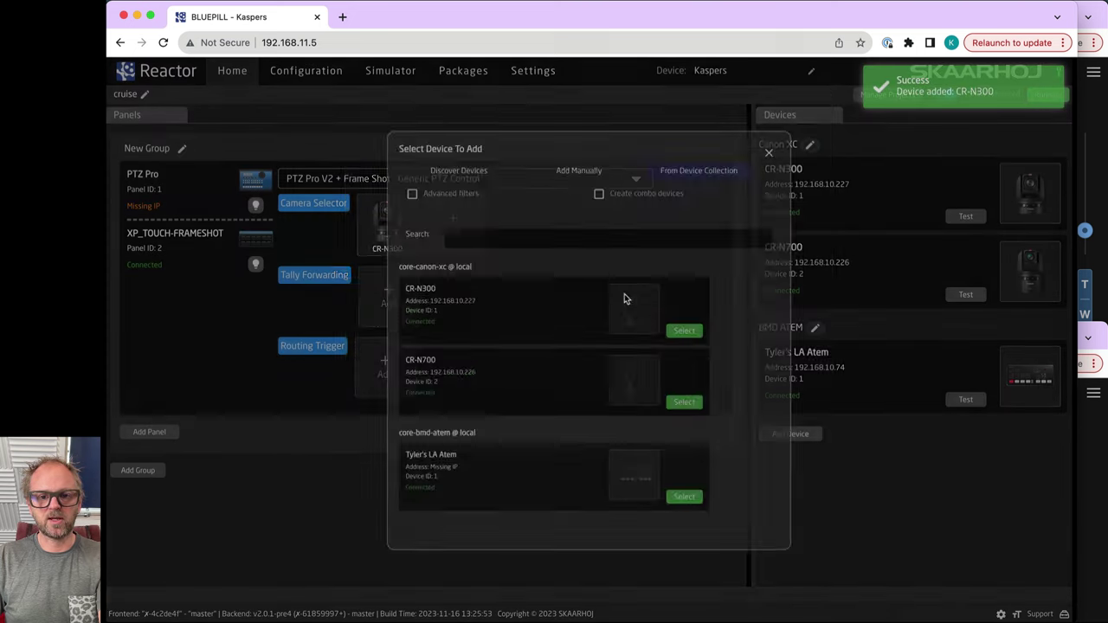
left_click(707, 414)
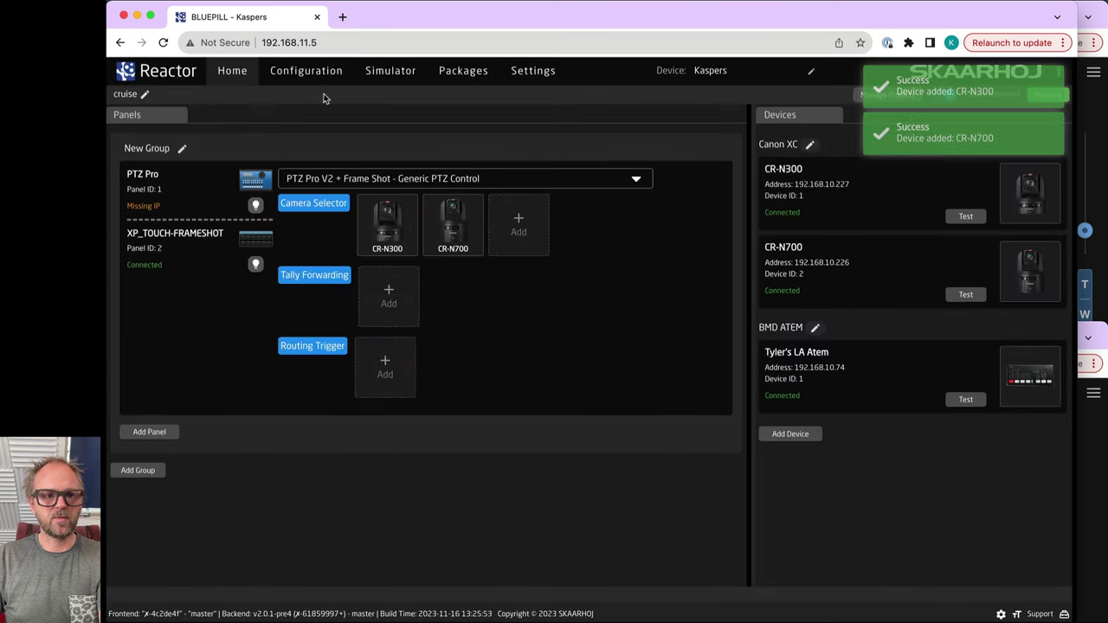
In the Simulator, select Cam 1 to load its preset thumbnails.
left_click(397, 73)
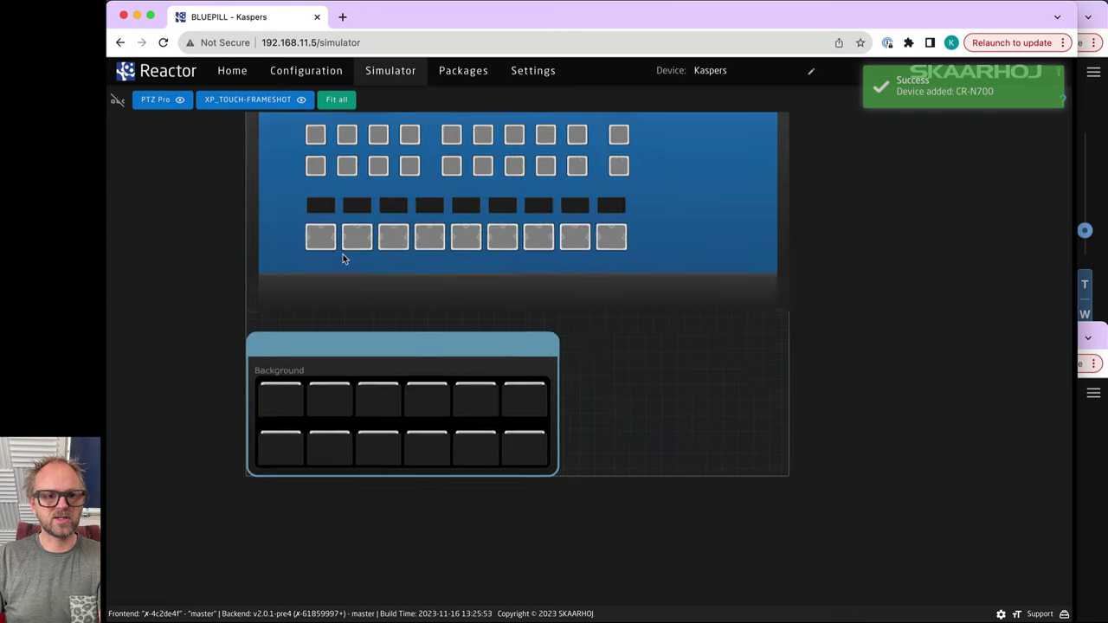
scroll(343, 253, "up", 3)
scroll(343, 251, "down", 2)
left_click(314, 234)
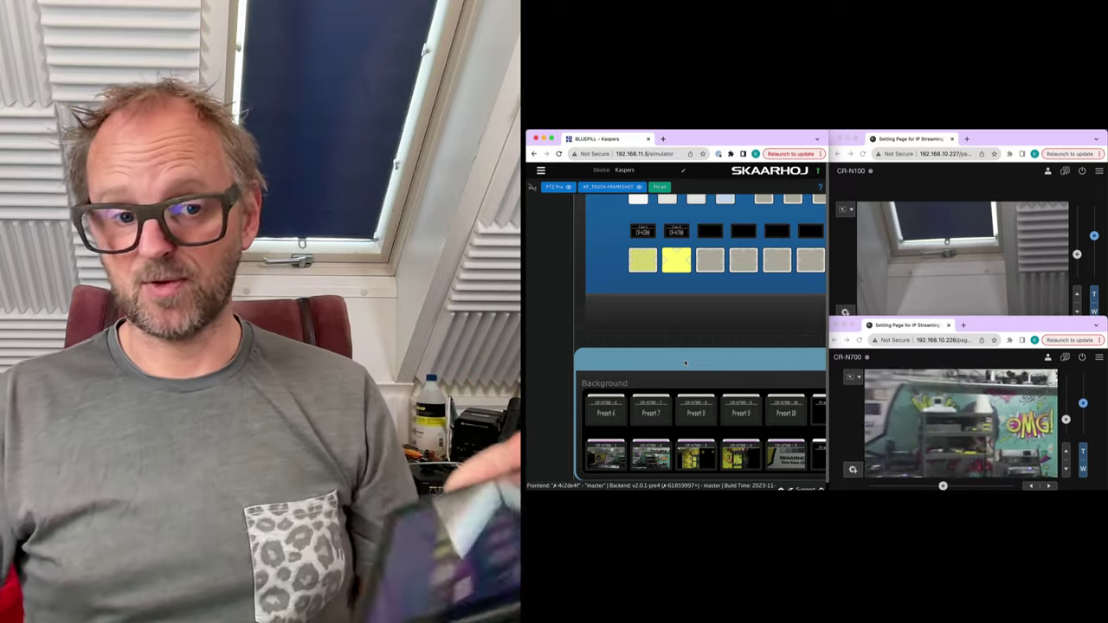
Fit the whole controller in the simulator view and open the main navigation menu.
scroll(442, 349, "down", 5)
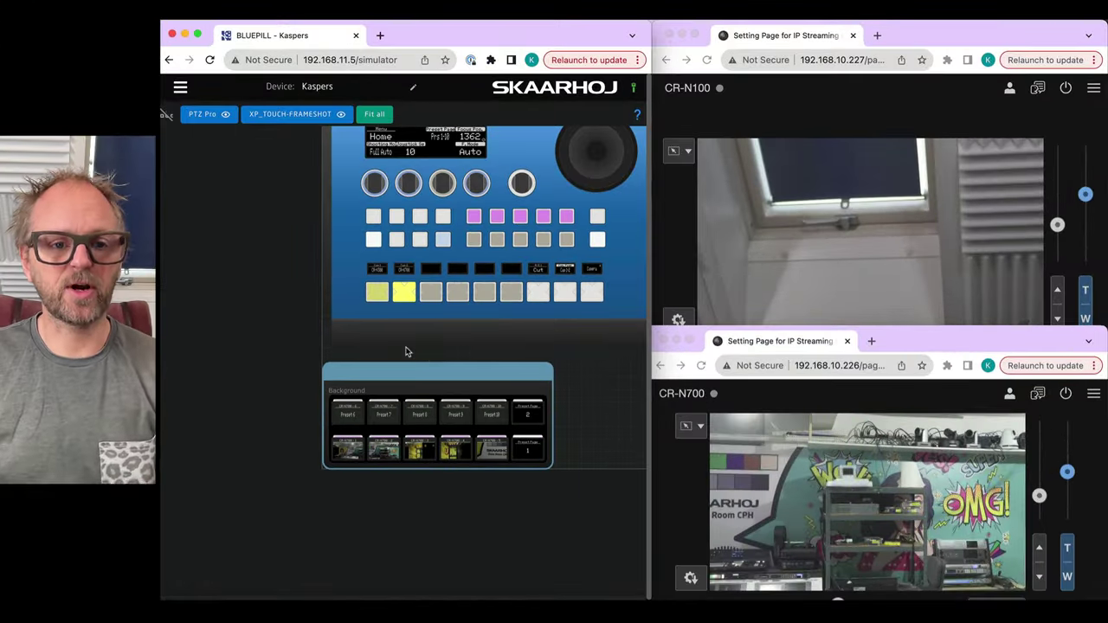
left_click_drag(439, 353, 385, 443)
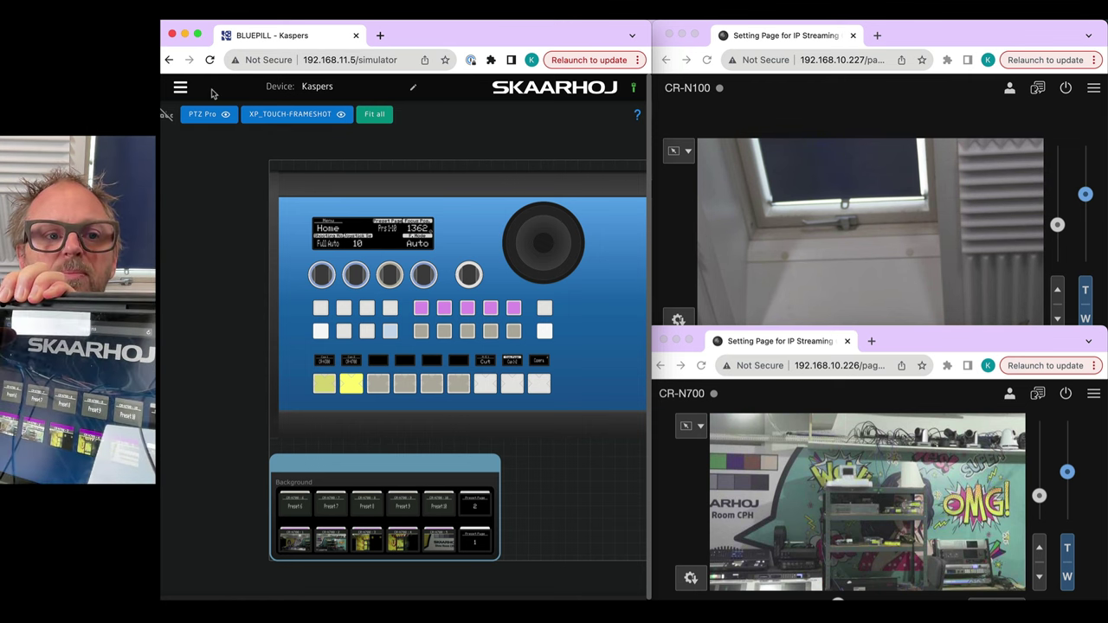
left_click(180, 86)
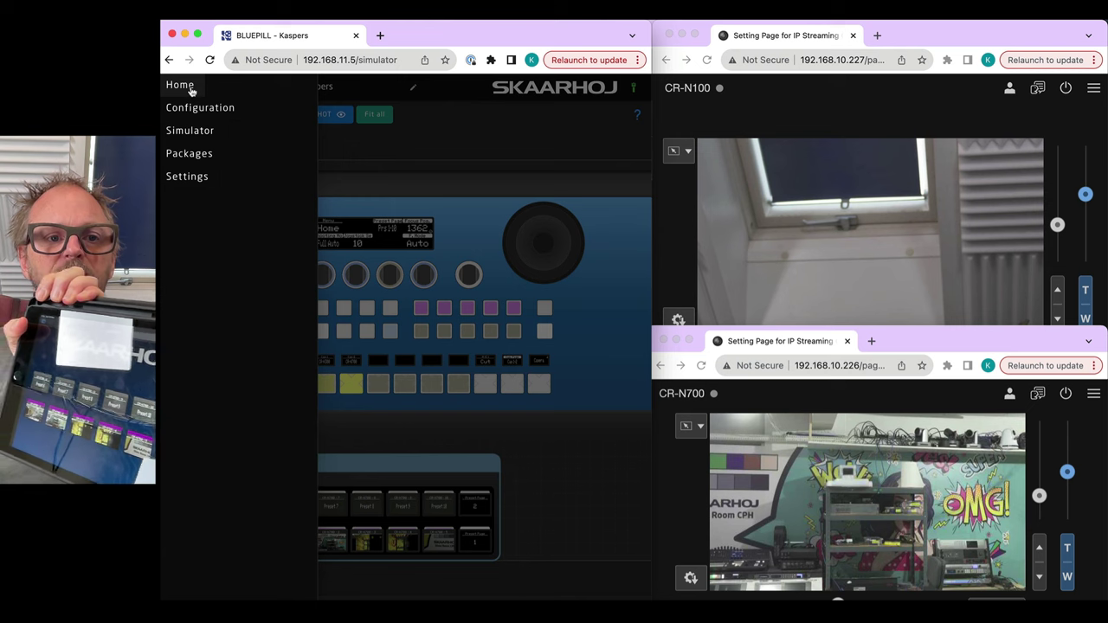
Go to Packages and open the xpanel-touch package settings.
left_click(189, 154)
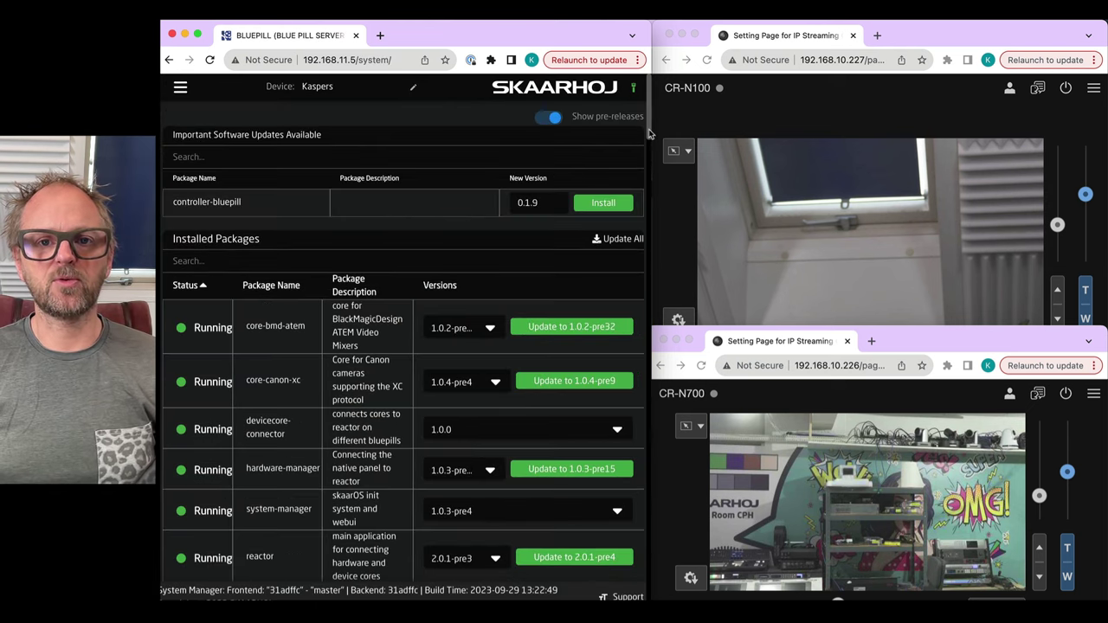
left_click_drag(652, 26, 1070, 24)
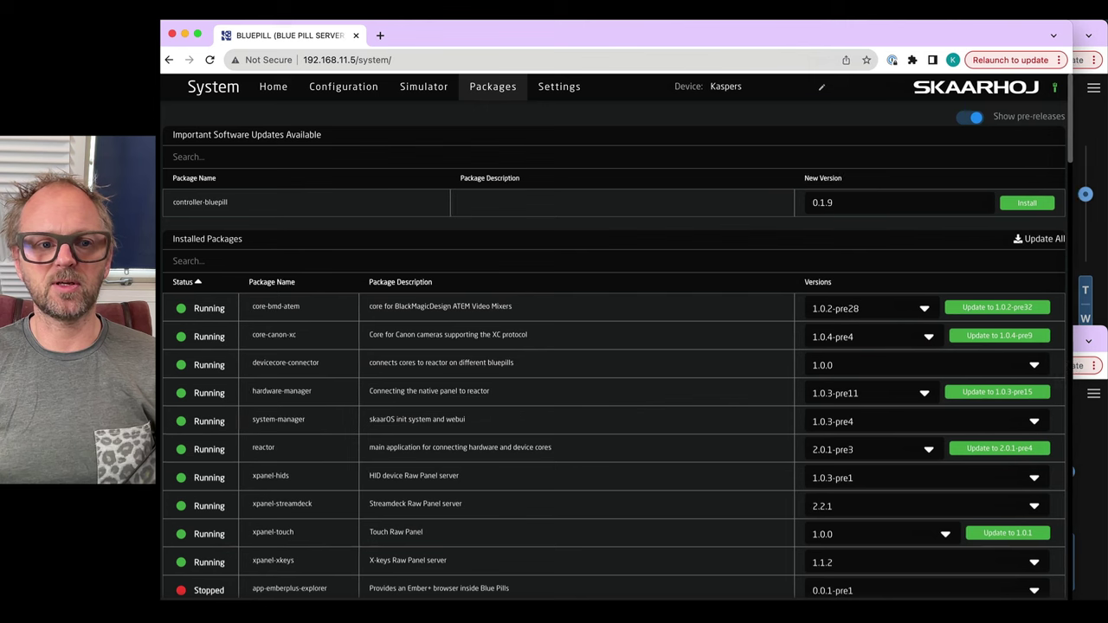
left_click(281, 537)
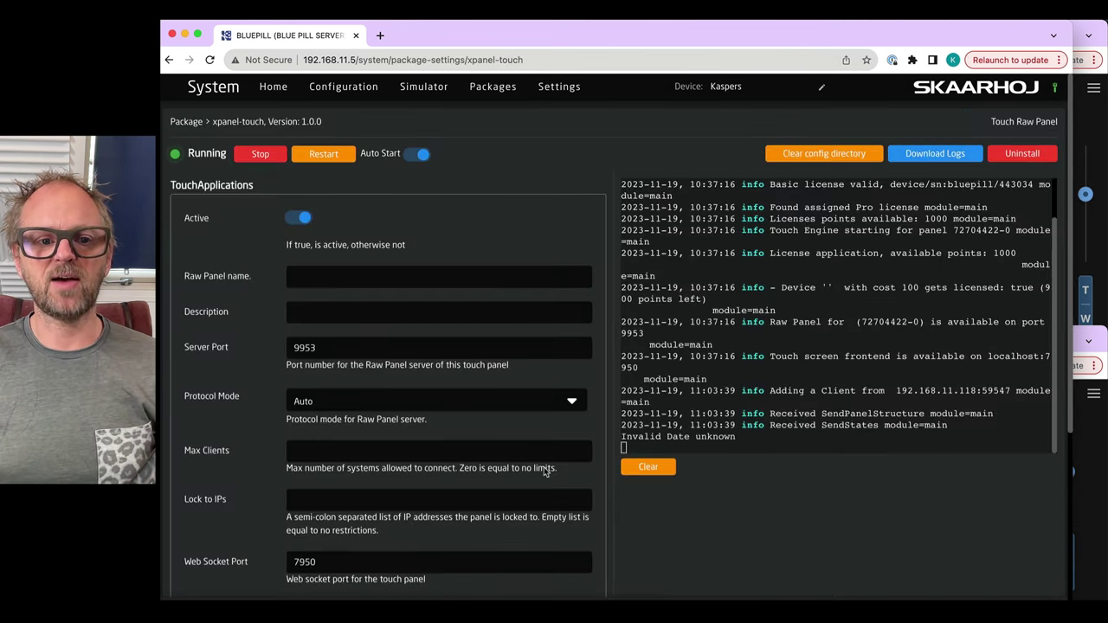
scroll(545, 472, "down", 5)
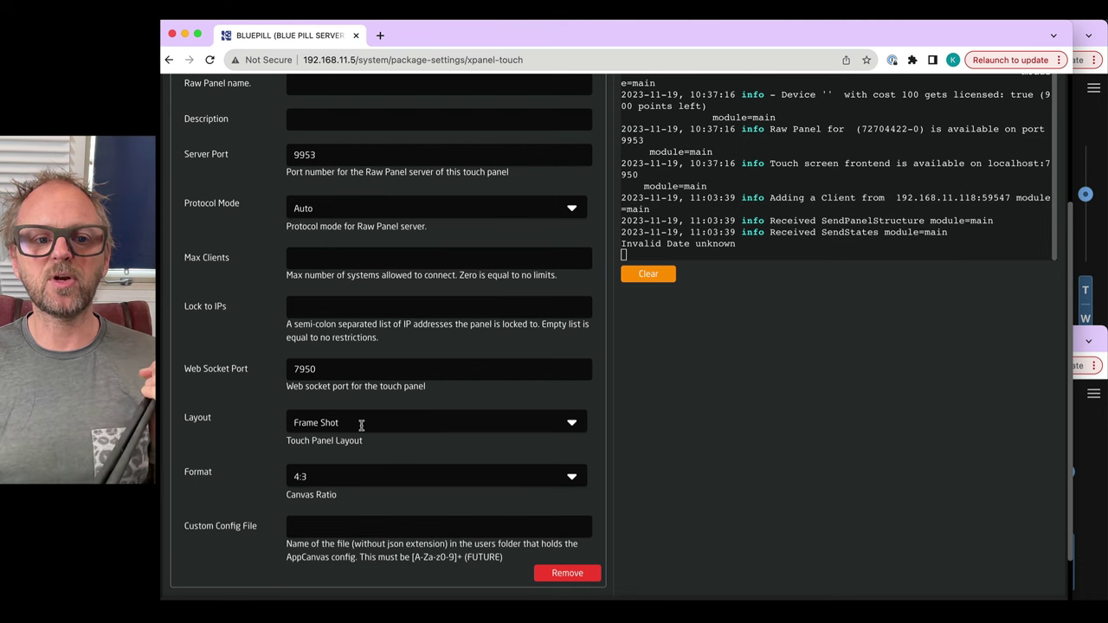
Keep the Frame Shot layout, set the canvas ratio to 19.5:9, and save and restart.
left_click(338, 423)
left_click(246, 441)
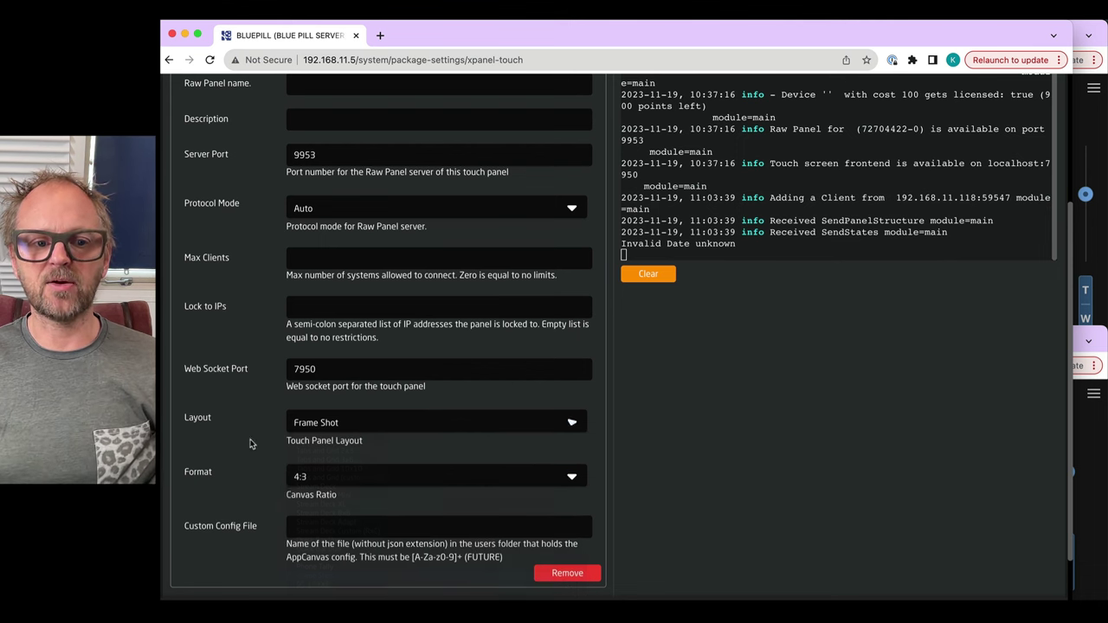
left_click(304, 480)
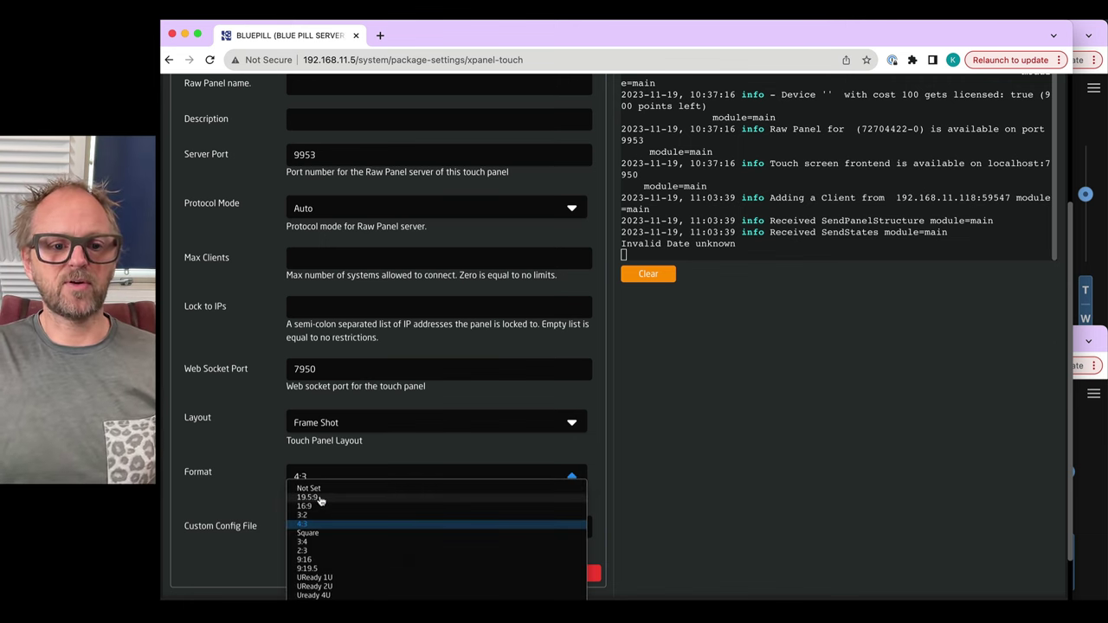
left_click(320, 498)
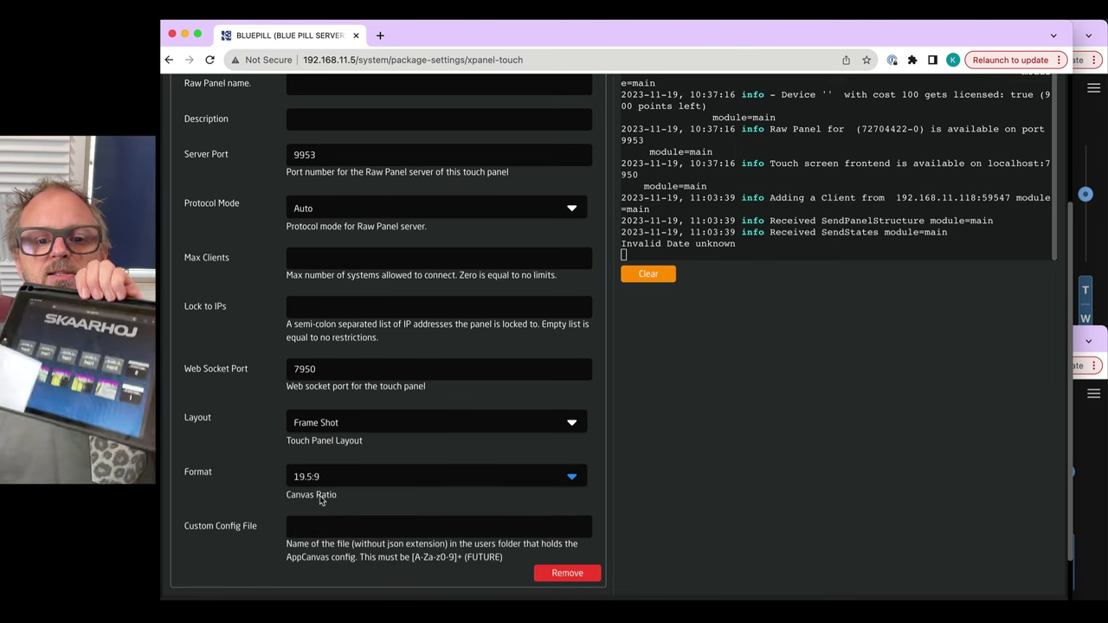
scroll(721, 492, "down", 5)
left_click(555, 561)
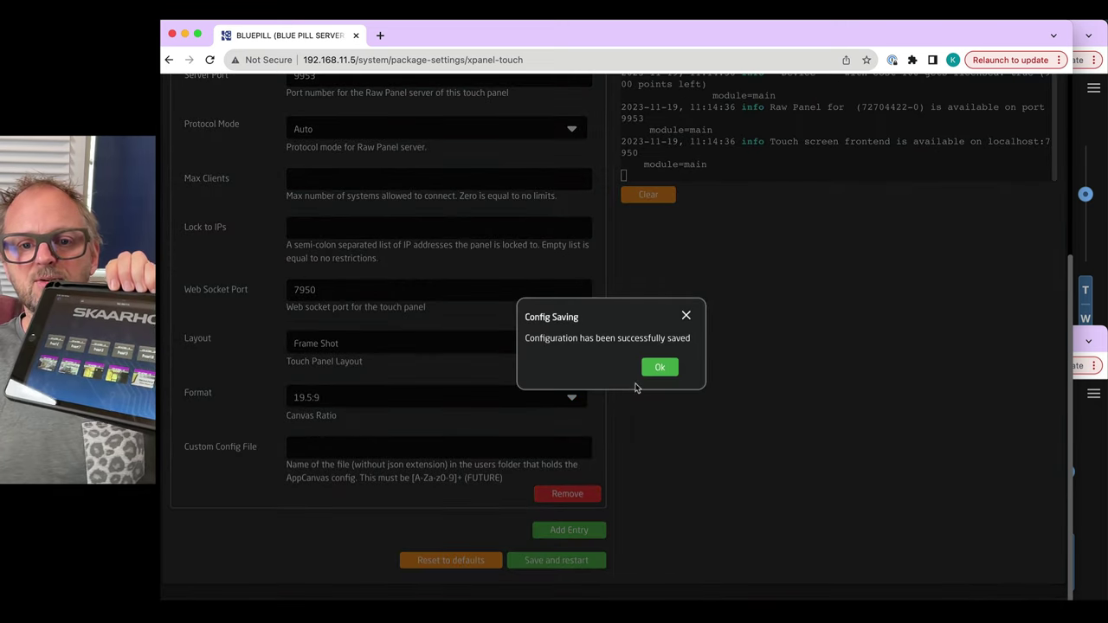
left_click(651, 372)
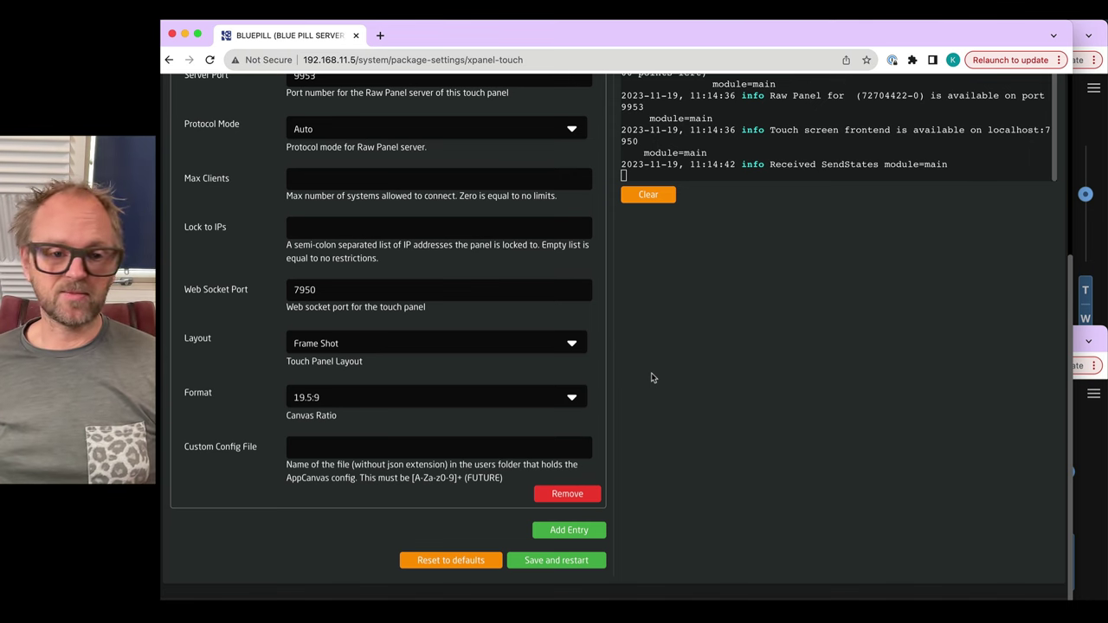
scroll(650, 377, "up", 5)
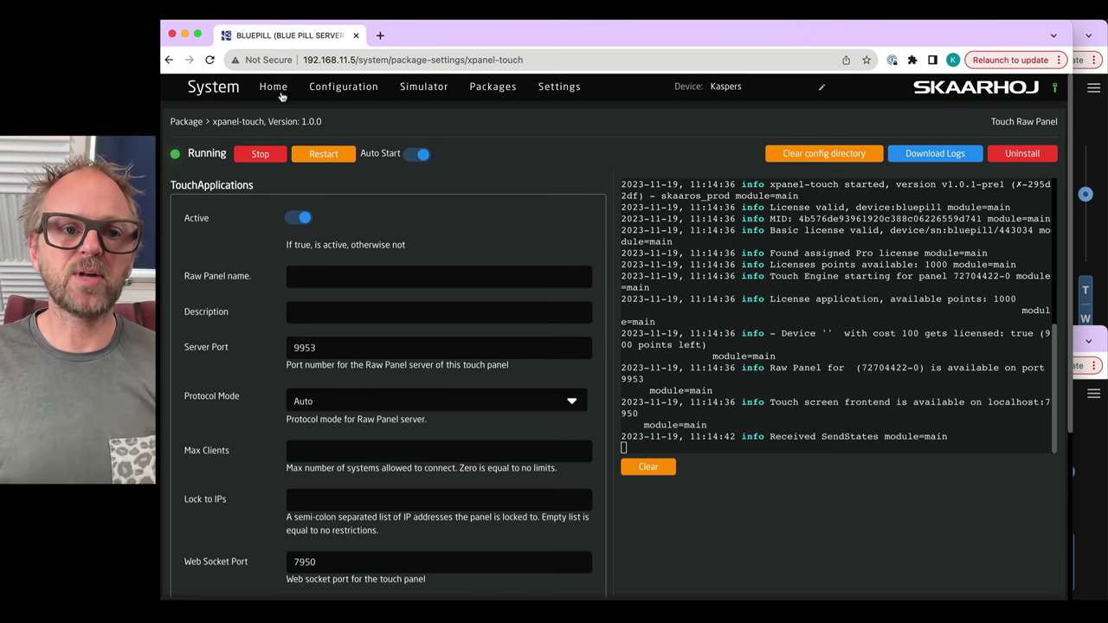
On Home, clear PTZ Pro's configuration and remove the XP_TOUCH-FRAMESHOT panel.
left_click(275, 87)
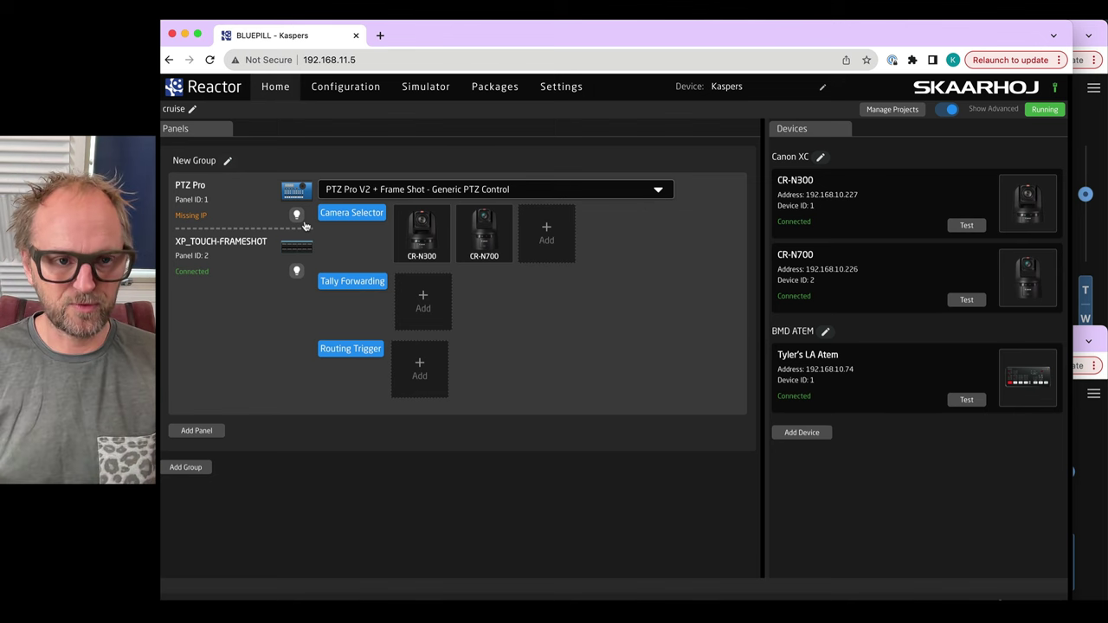
left_click(374, 190)
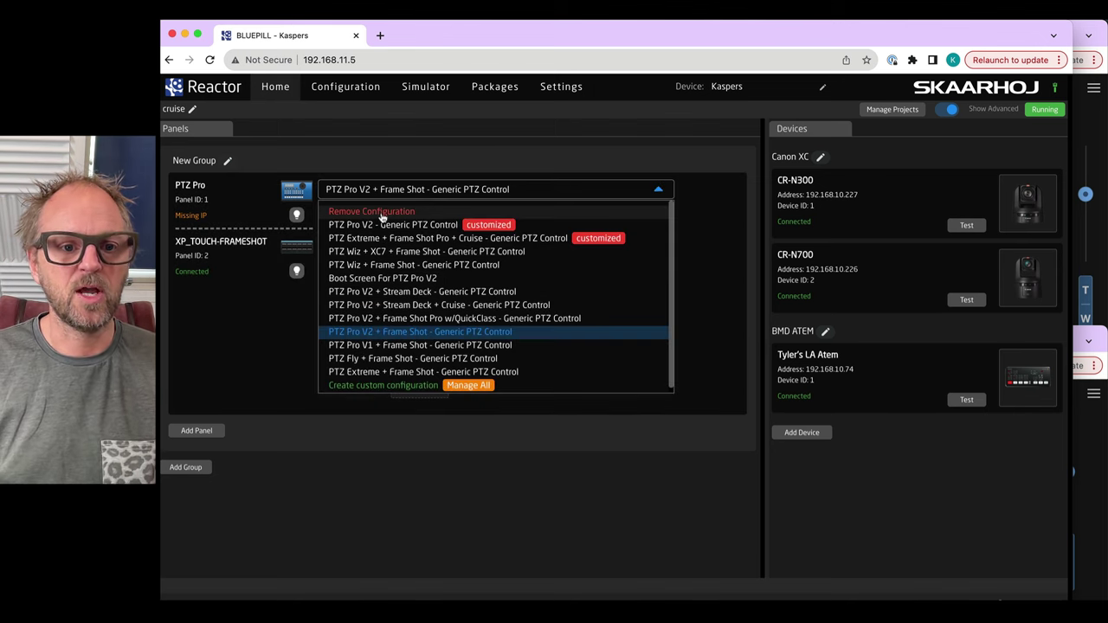
left_click(414, 291)
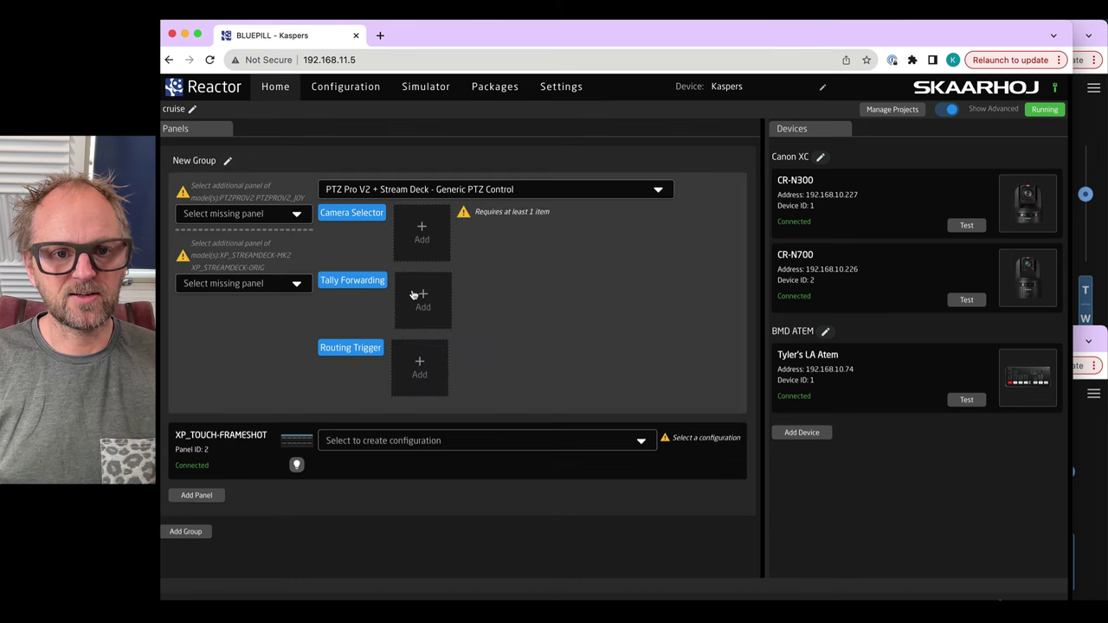
left_click(414, 188)
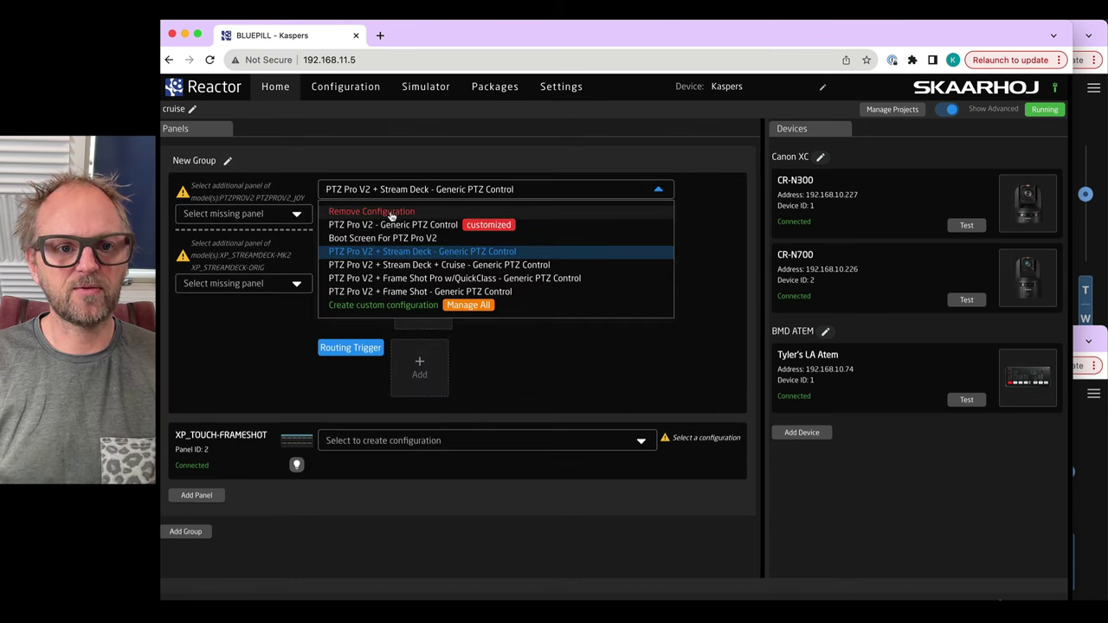
left_click(390, 213)
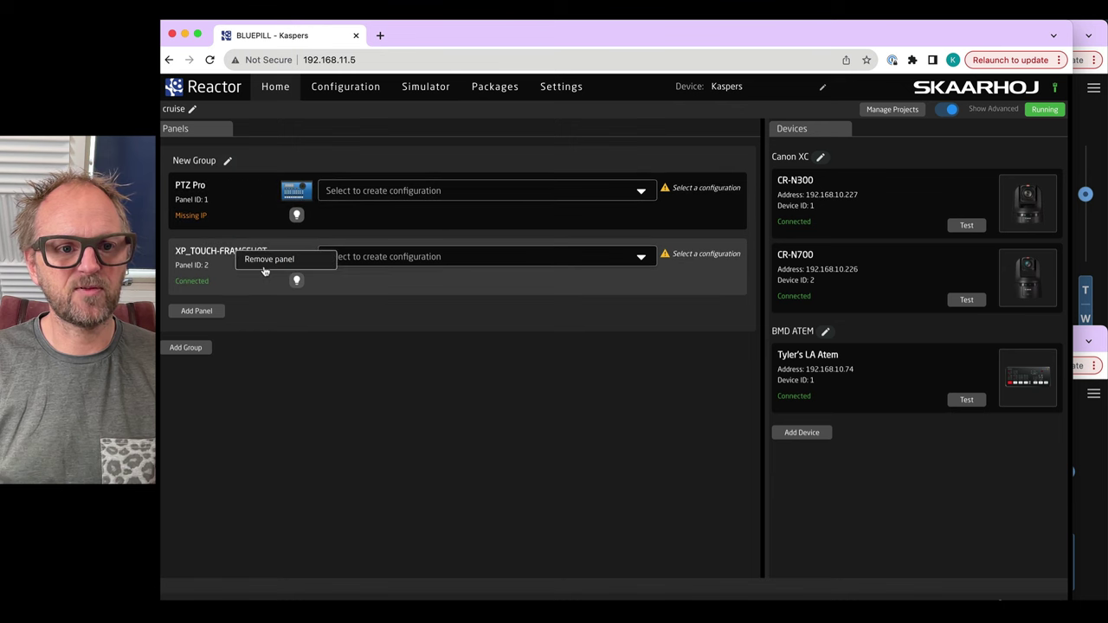
left_click(270, 263)
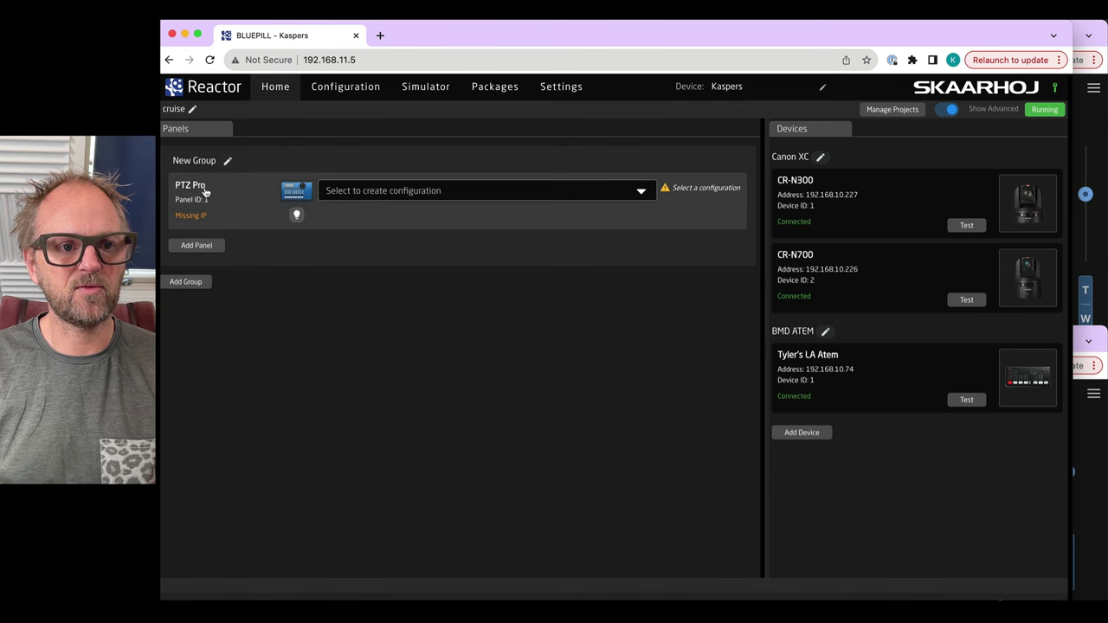
Apply 'PTZ Pro V2 + Stream Deck', add the Stream Deck panel, and add CR-N300 and CR-N700.
left_click(403, 189)
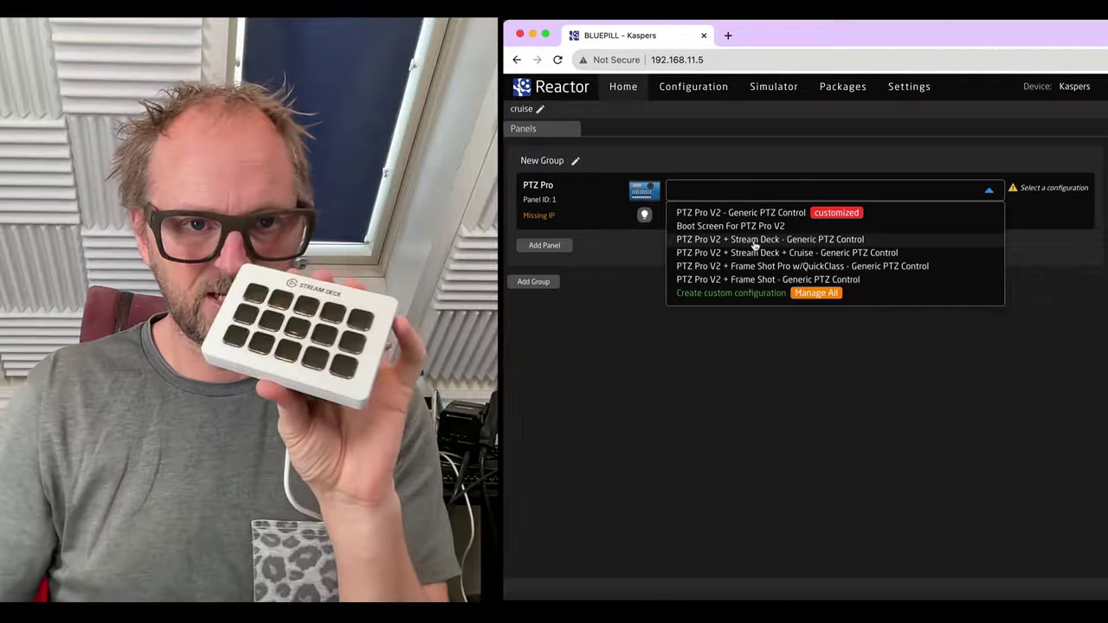
left_click(754, 240)
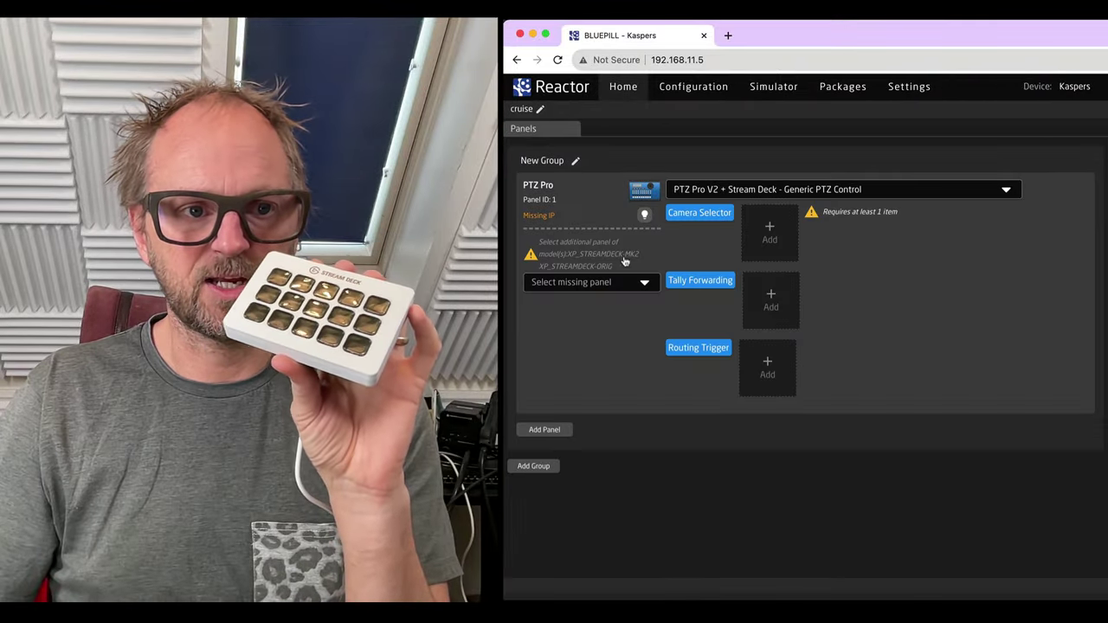
left_click(607, 277)
left_click(574, 317)
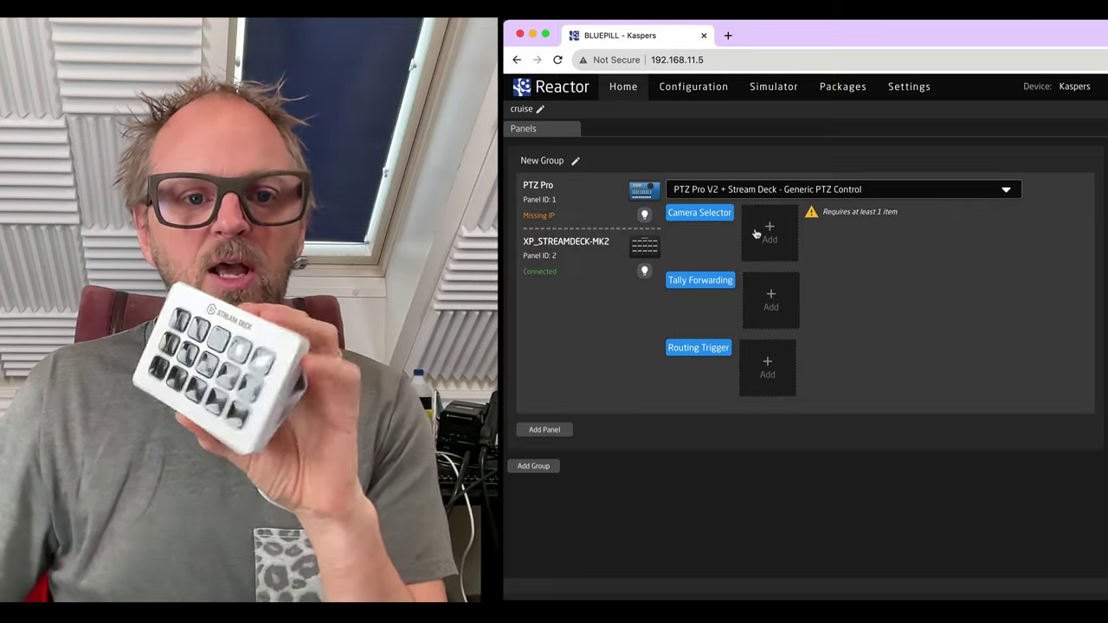
left_click(766, 232)
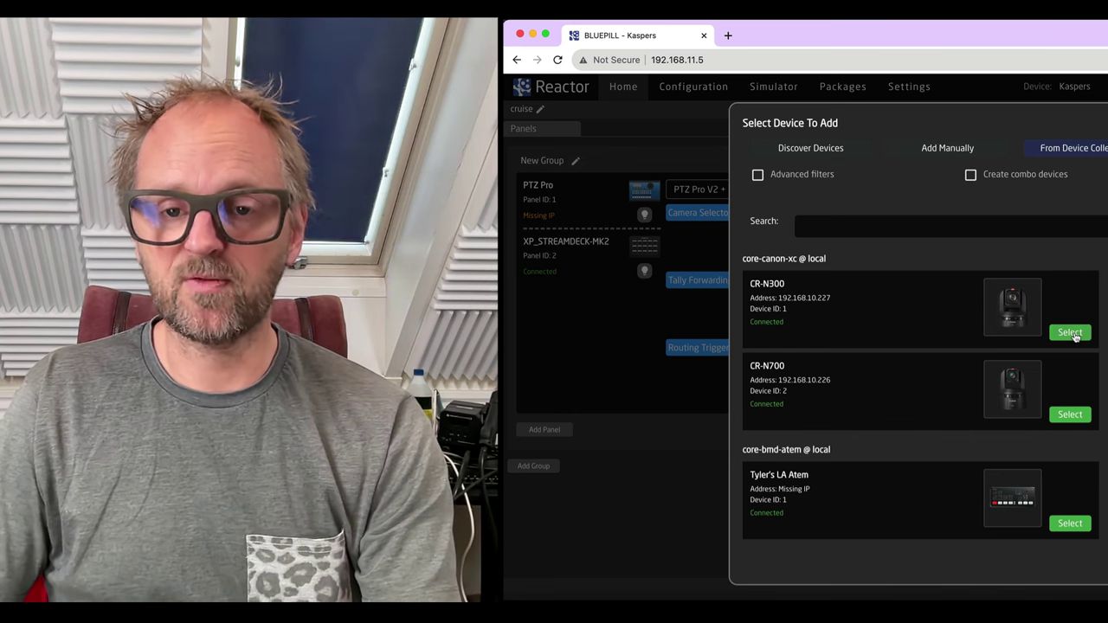
left_click(1073, 333)
left_click(1069, 415)
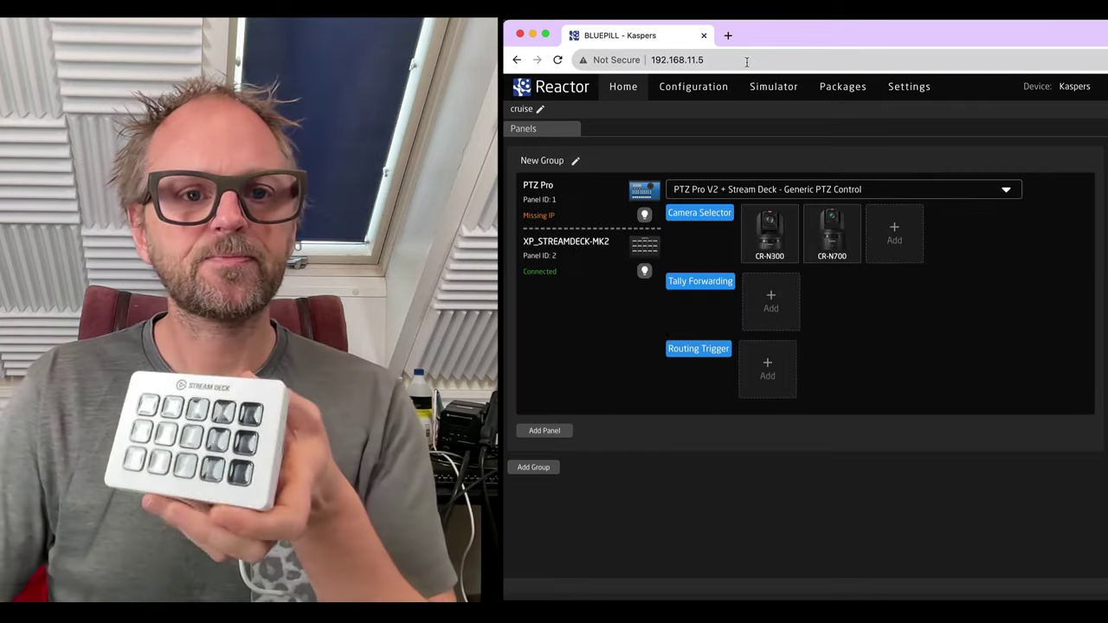
In the simulator, make CR-N300 active and show its Stream Deck MK2 preset thumbnails.
left_click(773, 90)
scroll(645, 437, "up", 5)
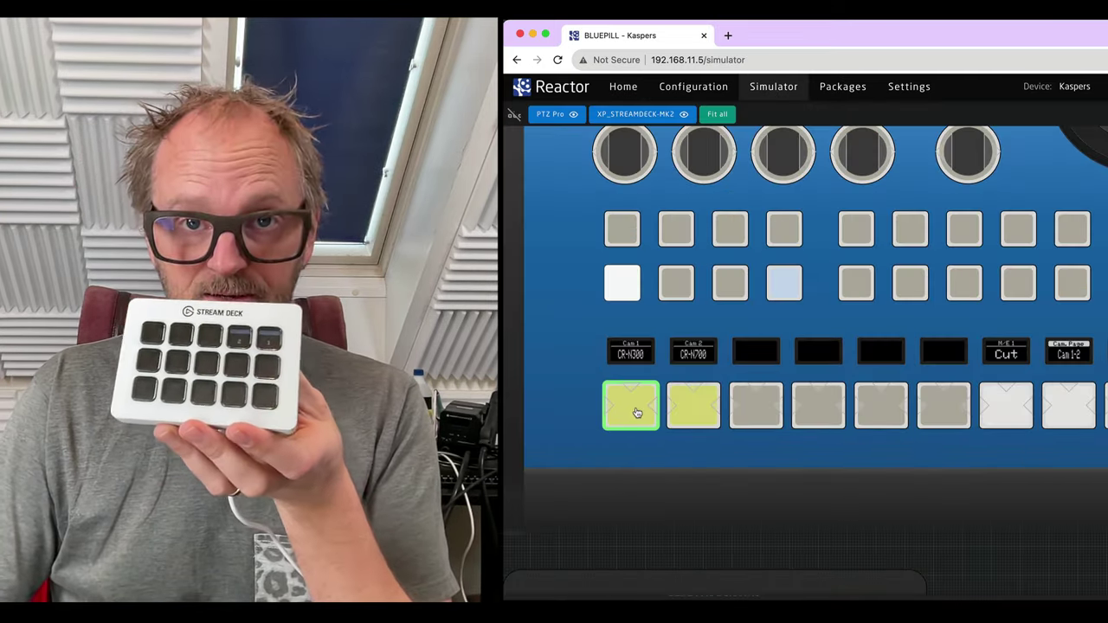
left_click(636, 413)
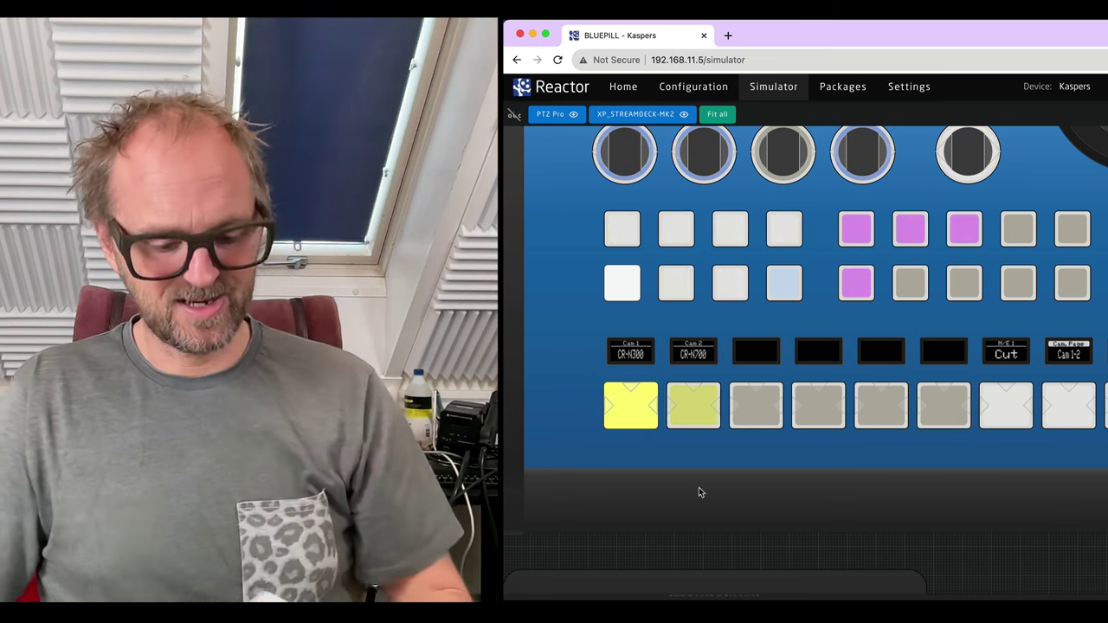
left_click_drag(737, 487, 846, 354)
scroll(861, 272, "down", 3)
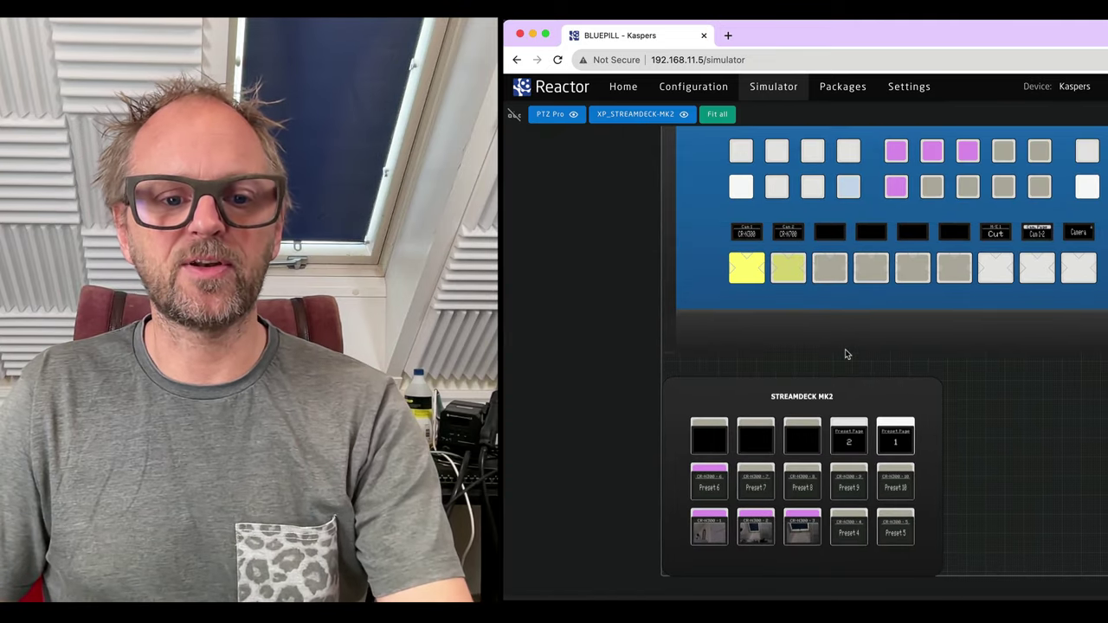
scroll(753, 514, "up", 3)
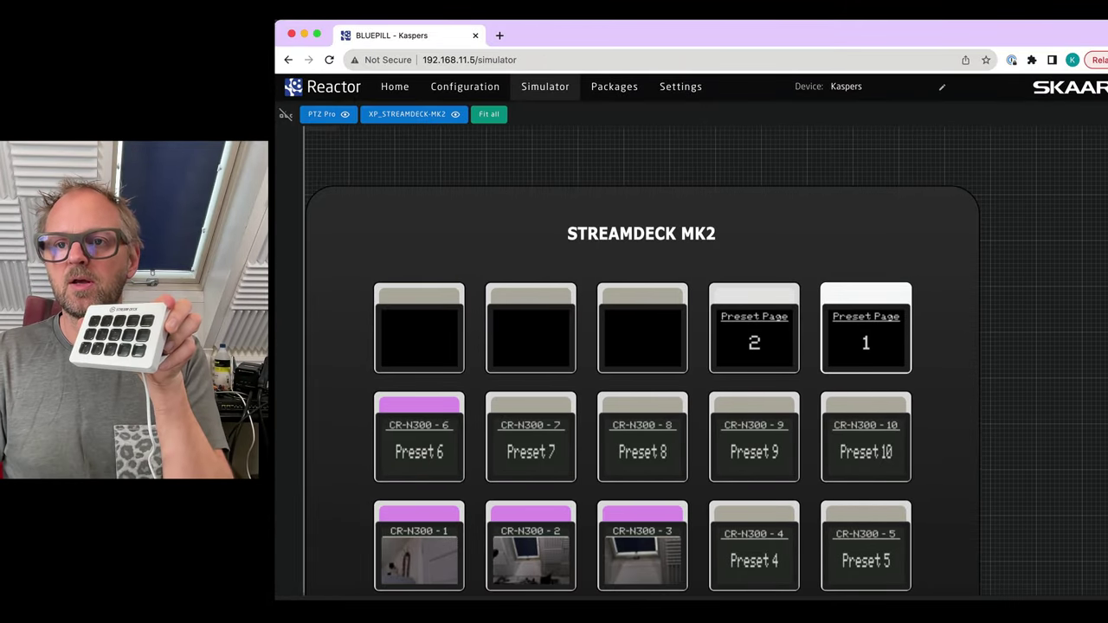
key("ctrl+alt+Left")
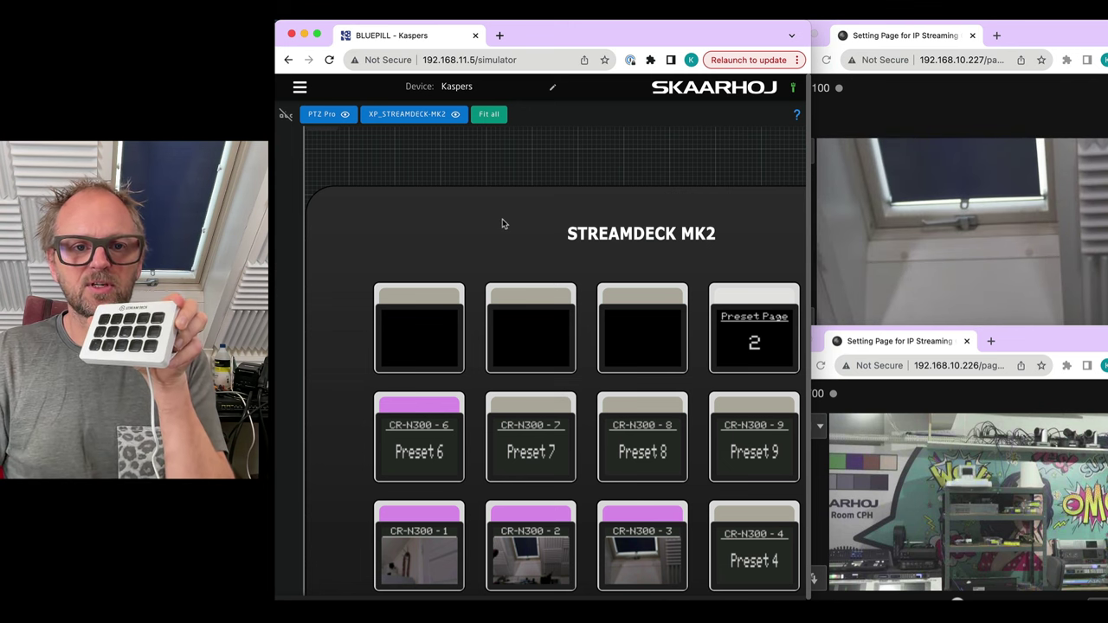
Zoom onto the Stream Deck MK2 presets and bring the CR-N700 settings page forward.
scroll(509, 212, "down", 5)
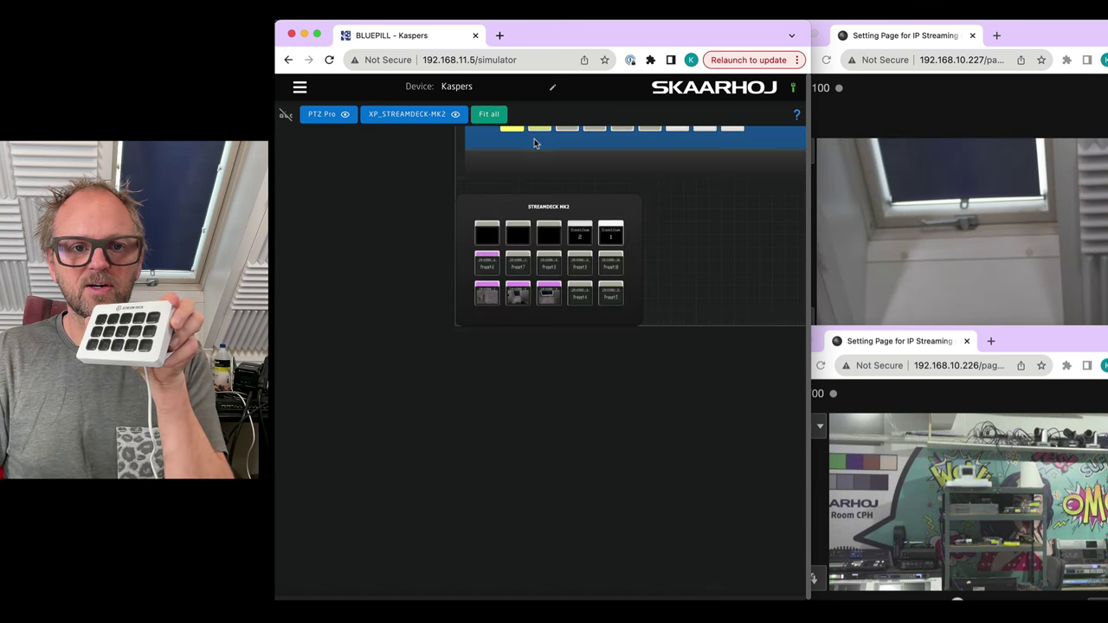
scroll(546, 195, "up", 5)
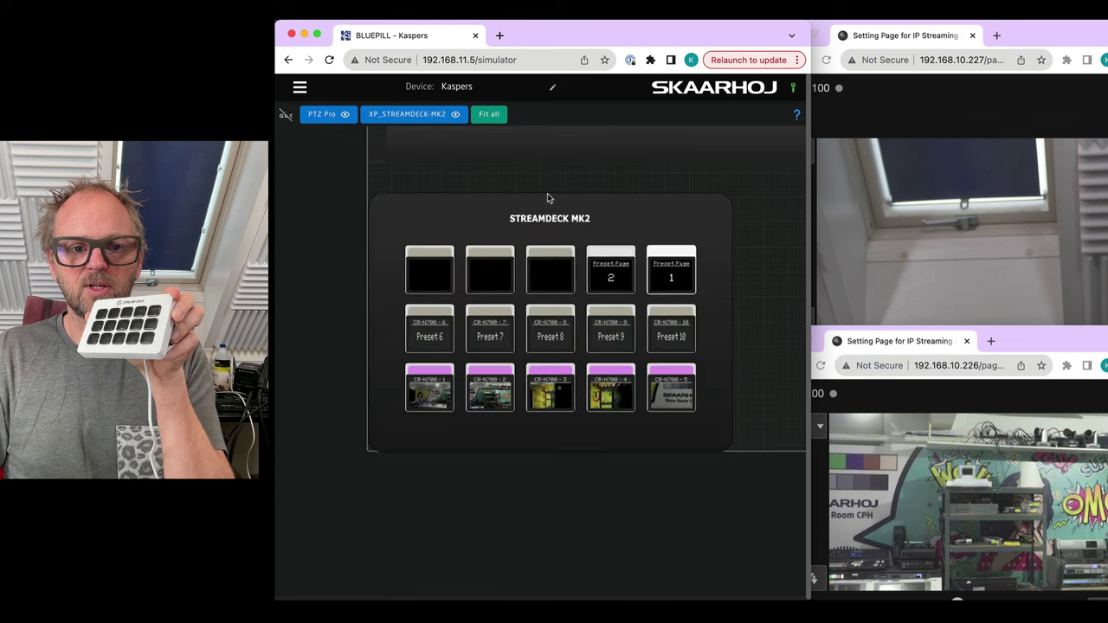
scroll(547, 198, "up", 2)
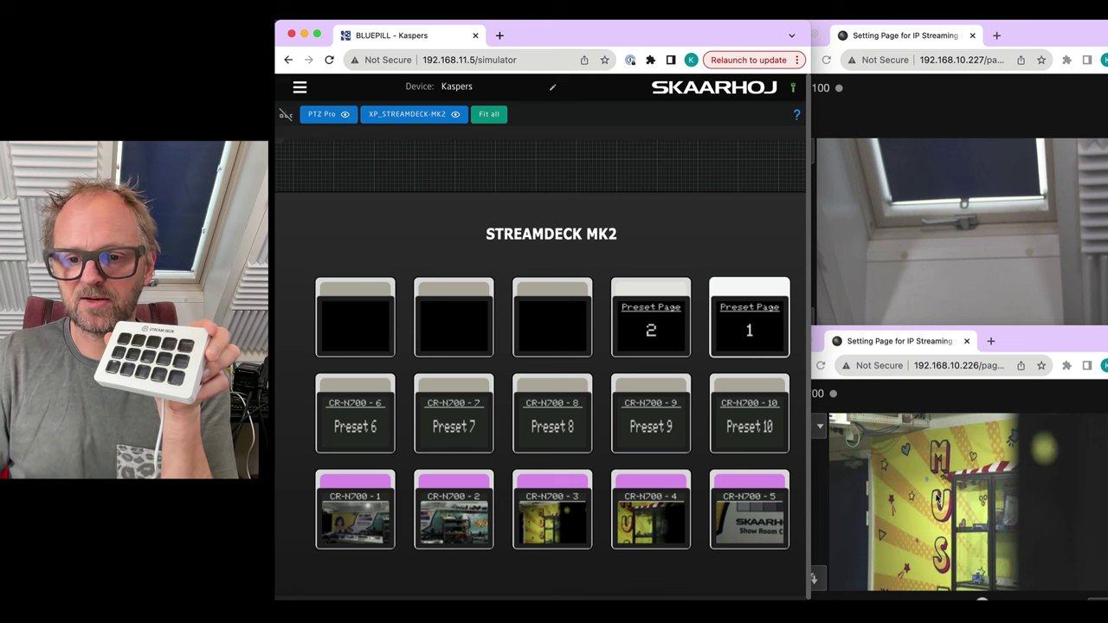
left_click(982, 597)
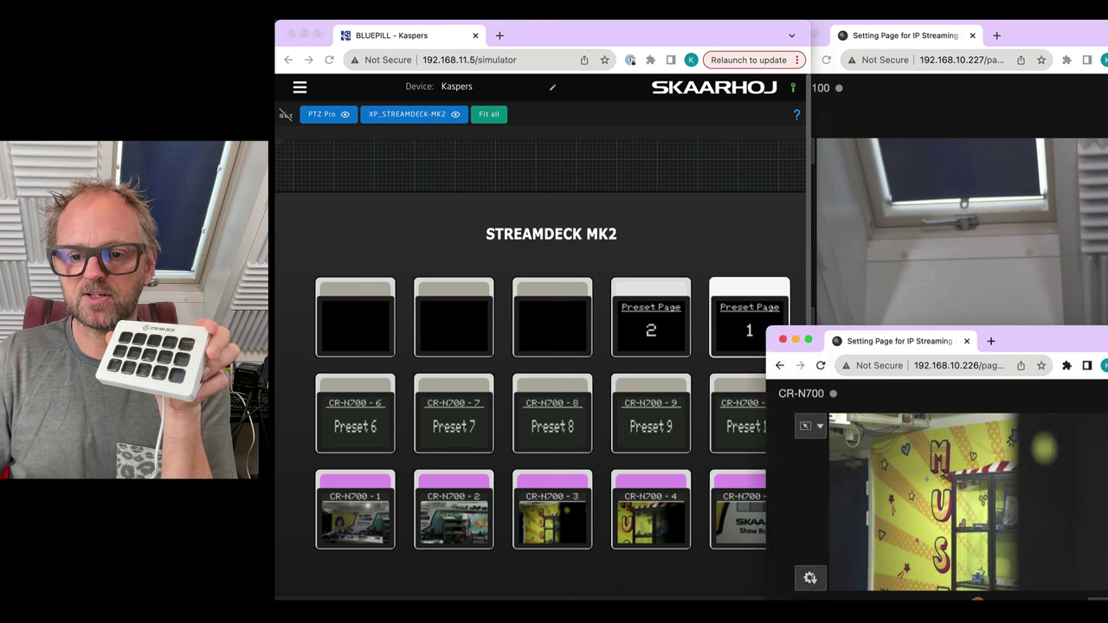